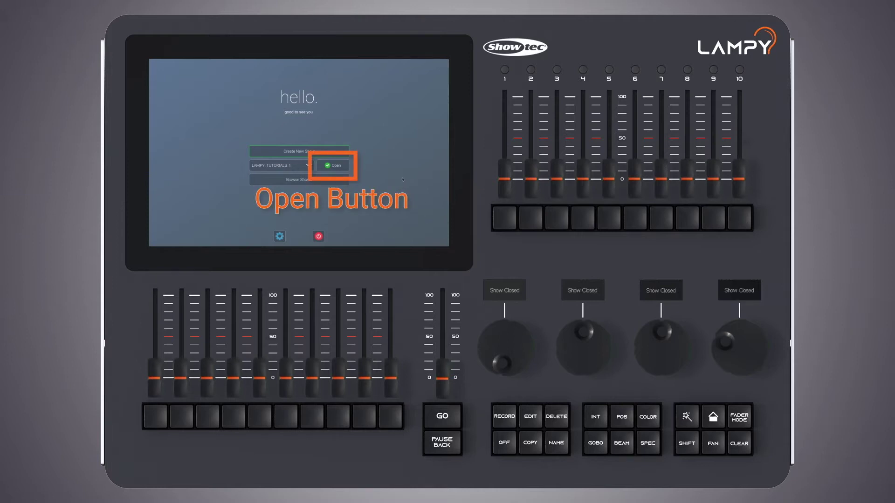
Step: Open the LAMPY_TUTORIALS_1 show and display magic sheet 1 of the fixtures
{"action": "left_click", "coordinate": [341, 166]}
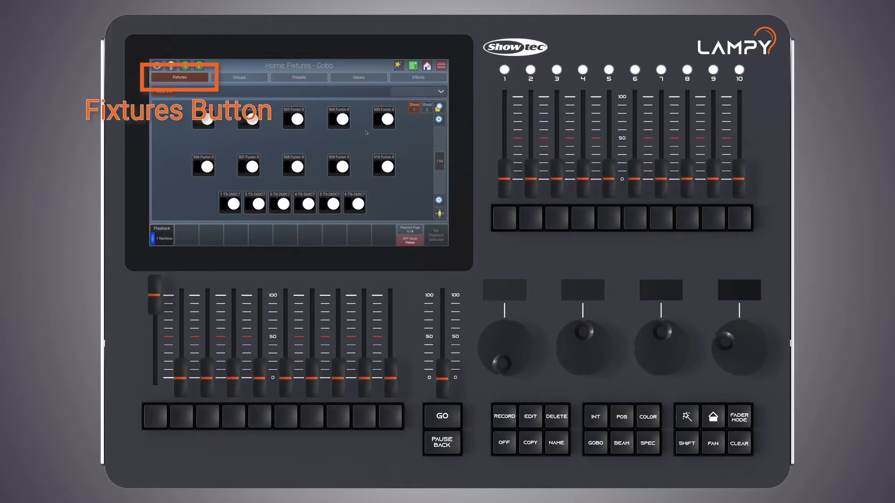
{"action": "left_click", "coordinate": [414, 107]}
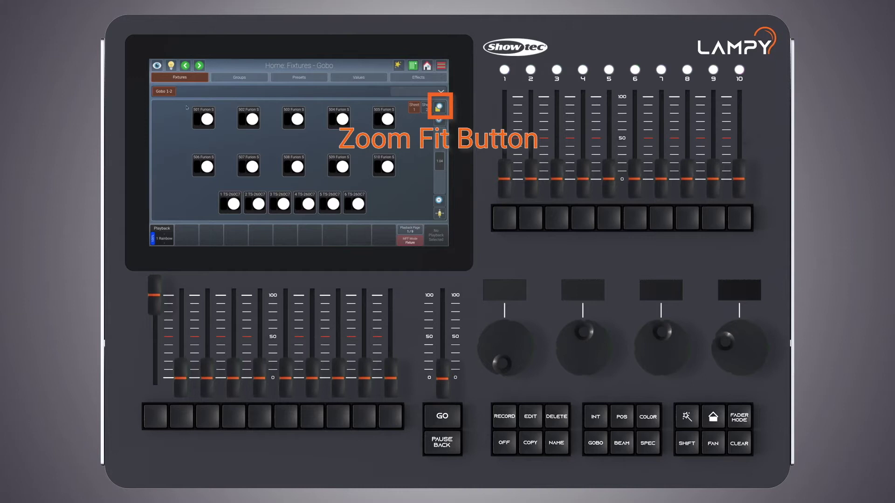
Step: Fit the view to fixtures 501, 502, 506 and 507, then deselect them and fit the whole sheet
{"action": "left_click_drag", "start_coordinate": [186, 108], "coordinate": [264, 179]}
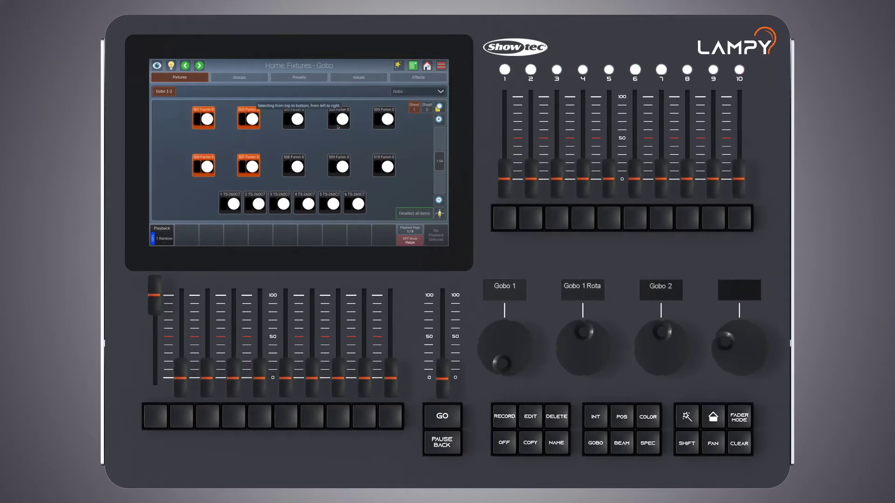
{"action": "left_click", "coordinate": [443, 109]}
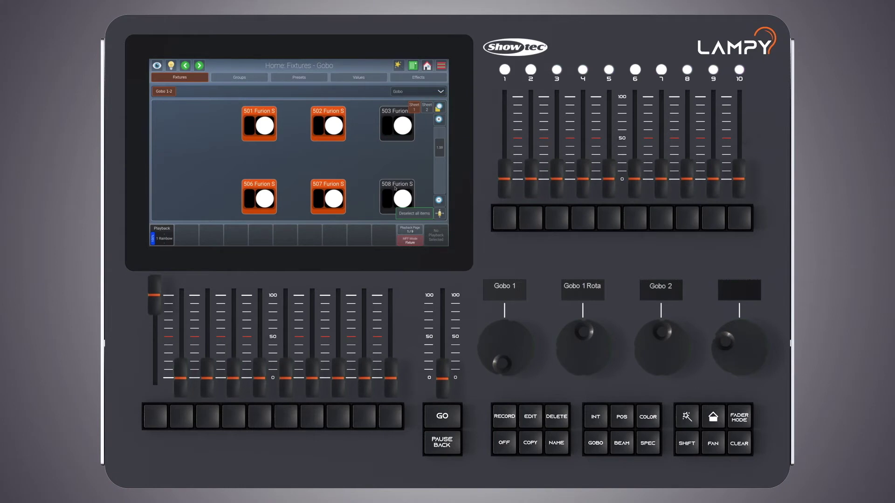
{"action": "left_click", "coordinate": [439, 213]}
{"action": "left_click", "coordinate": [438, 108]}
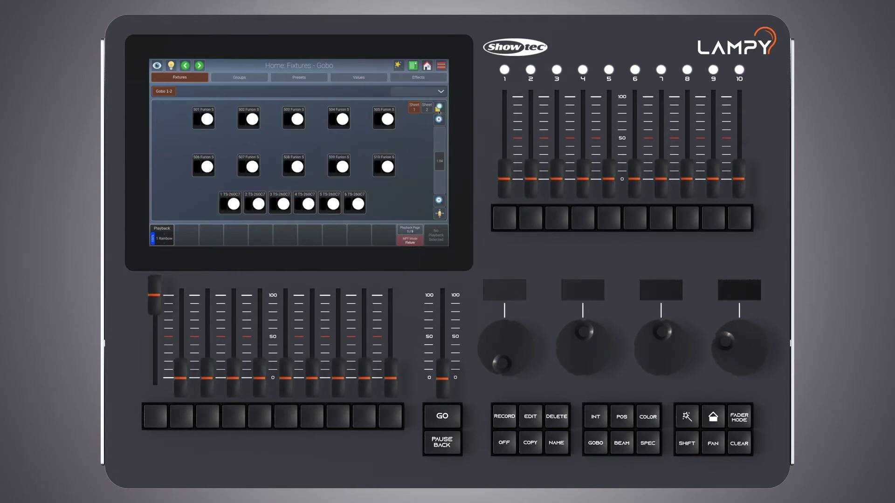
Step: Zoom in and out on the magic sheet, ending with all fixtures in view
{"action": "left_click", "coordinate": [439, 120]}
{"action": "left_click", "coordinate": [439, 119]}
{"action": "left_click", "coordinate": [438, 119]}
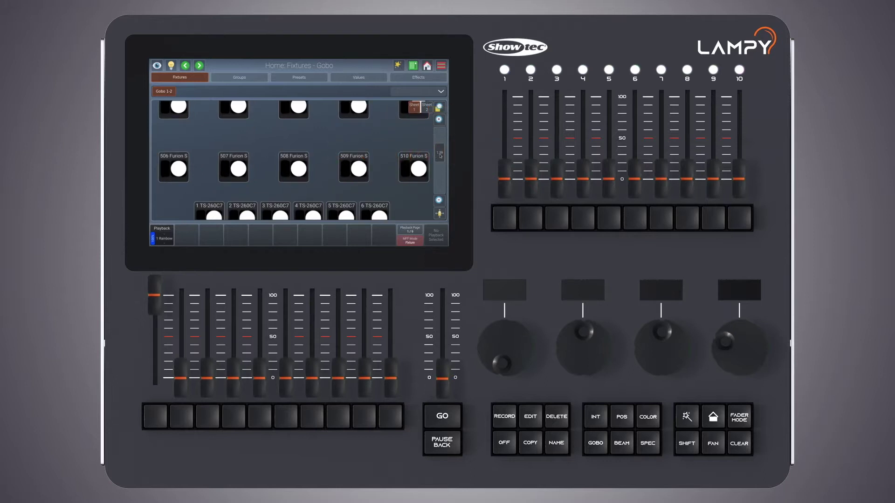
{"action": "left_click_drag", "start_coordinate": [436, 161], "coordinate": [441, 179]}
{"action": "left_click", "coordinate": [438, 200]}
{"action": "left_click", "coordinate": [439, 200]}
{"action": "left_click", "coordinate": [439, 200]}
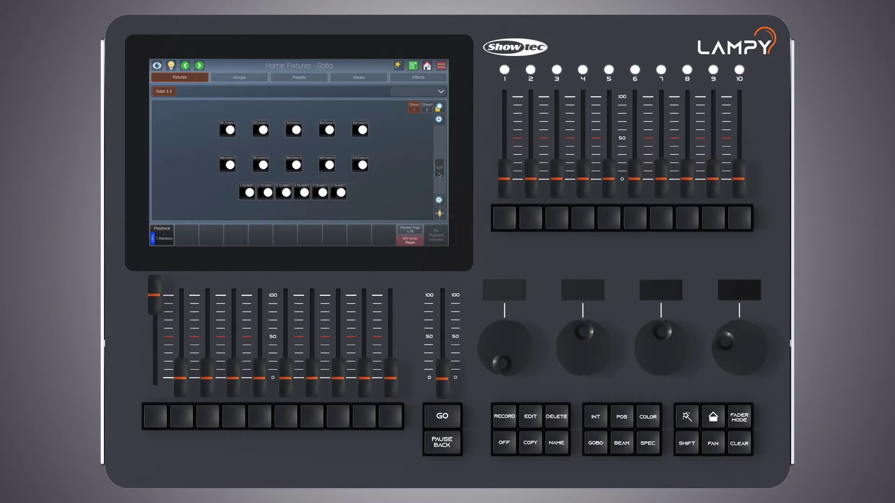
{"action": "left_click_drag", "start_coordinate": [439, 175], "coordinate": [440, 160]}
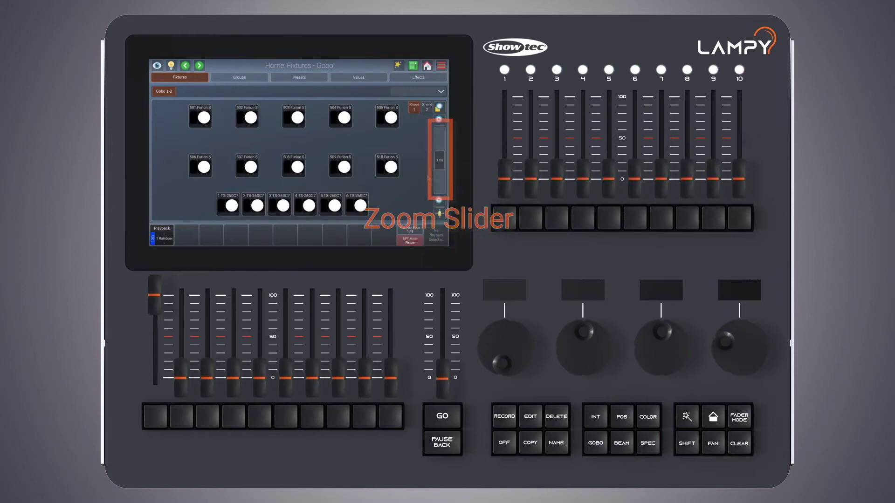
Step: Pan around magic sheet 1 with the move viewport mode, then leave that mode
{"action": "left_click", "coordinate": [439, 213]}
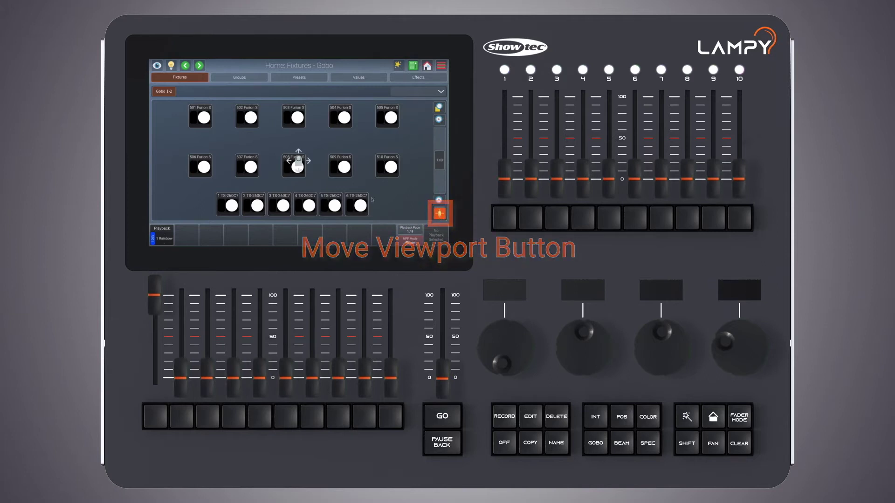
{"action": "left_click_drag", "start_coordinate": [371, 199], "coordinate": [359, 186]}
{"action": "left_click_drag", "start_coordinate": [291, 154], "coordinate": [314, 165]}
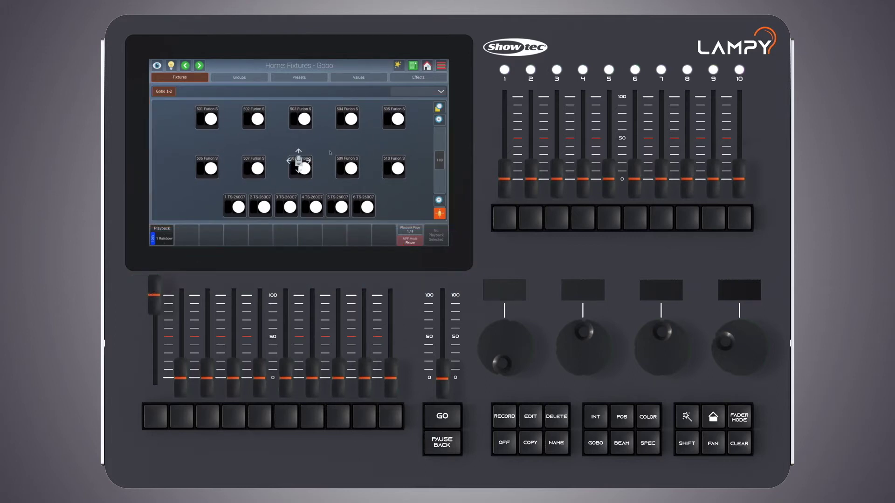
{"action": "left_click_drag", "start_coordinate": [298, 160], "coordinate": [302, 155]}
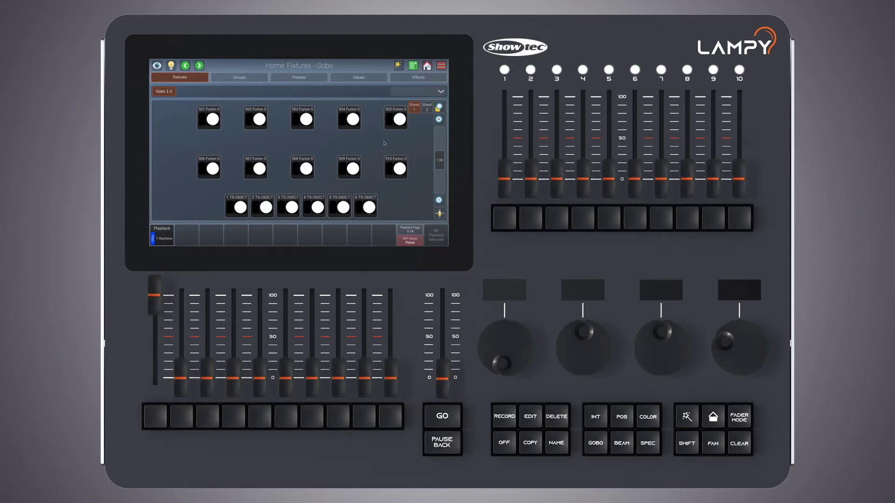
Step: Add the Furion S401 Spot fixtures 501 to 510 to the empty magic sheet 2 using the Grid arrangement
{"action": "left_click", "coordinate": [426, 108]}
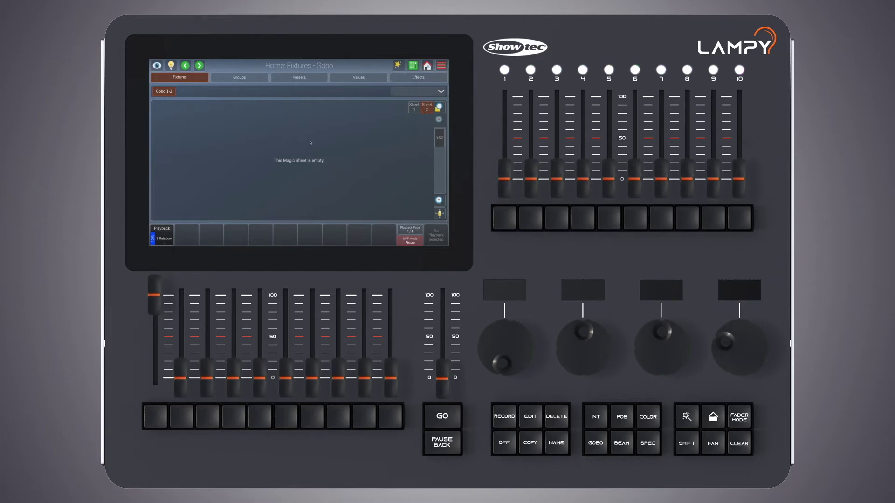
{"action": "left_click", "coordinate": [403, 66]}
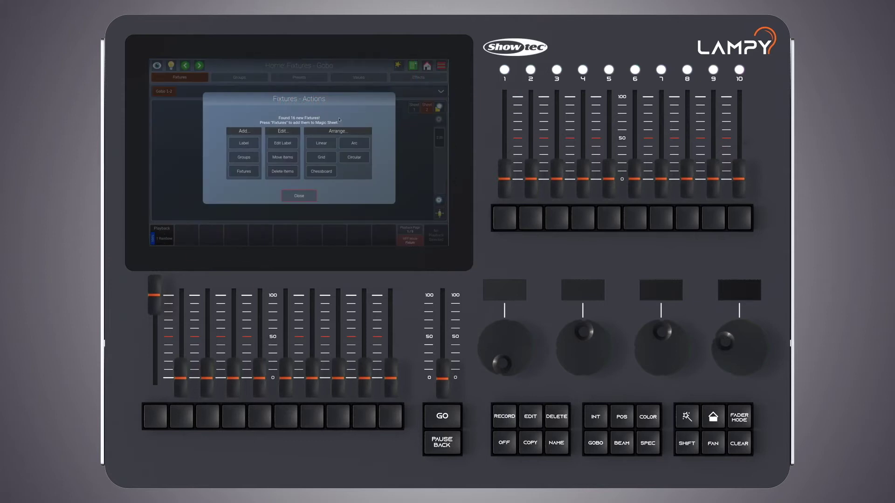
{"action": "left_click", "coordinate": [245, 173]}
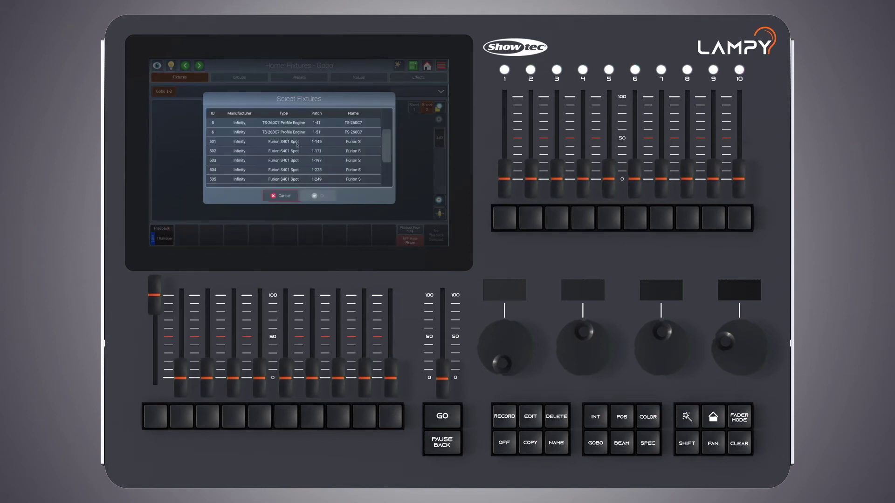
{"action": "scroll", "coordinate": [297, 161], "scroll_direction": "down", "scroll_amount": 3}
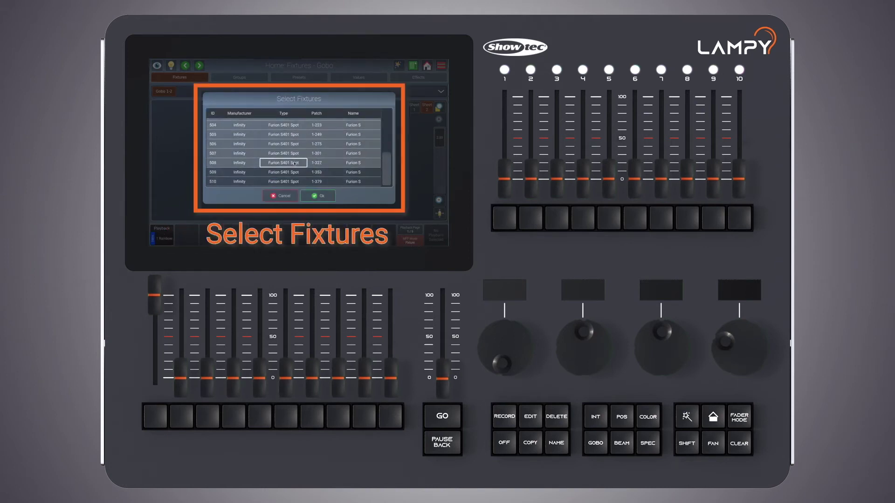
{"action": "left_click", "coordinate": [320, 197]}
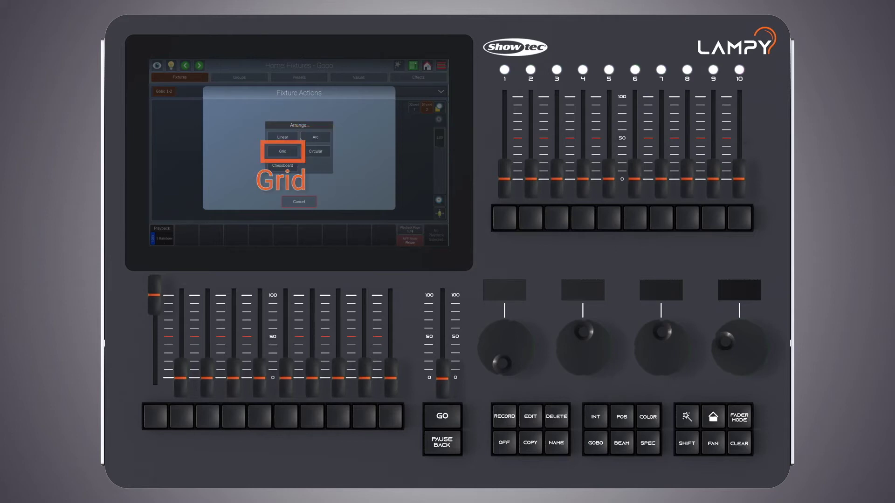
{"action": "left_click", "coordinate": [281, 153]}
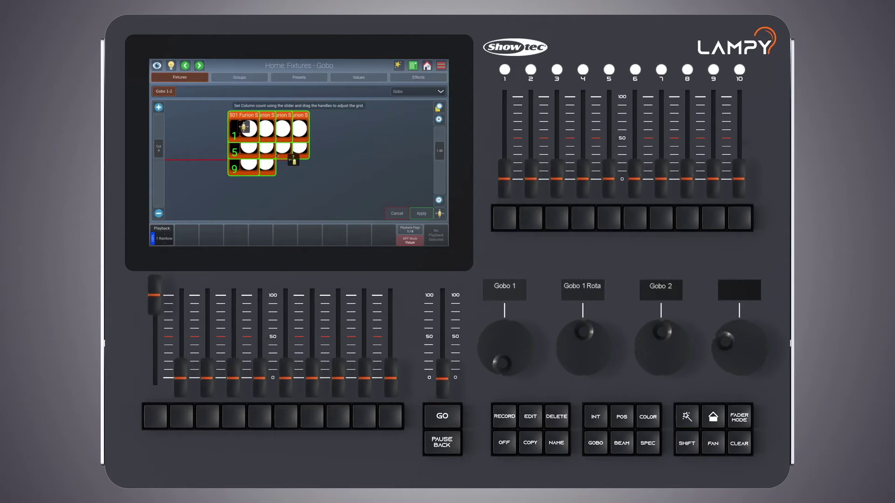
Step: Spread the fixture grid out with its corner handles so the four columns of fixtures no longer overlap
{"action": "left_click_drag", "start_coordinate": [245, 129], "coordinate": [201, 110]}
{"action": "left_click_drag", "start_coordinate": [246, 146], "coordinate": [293, 161]}
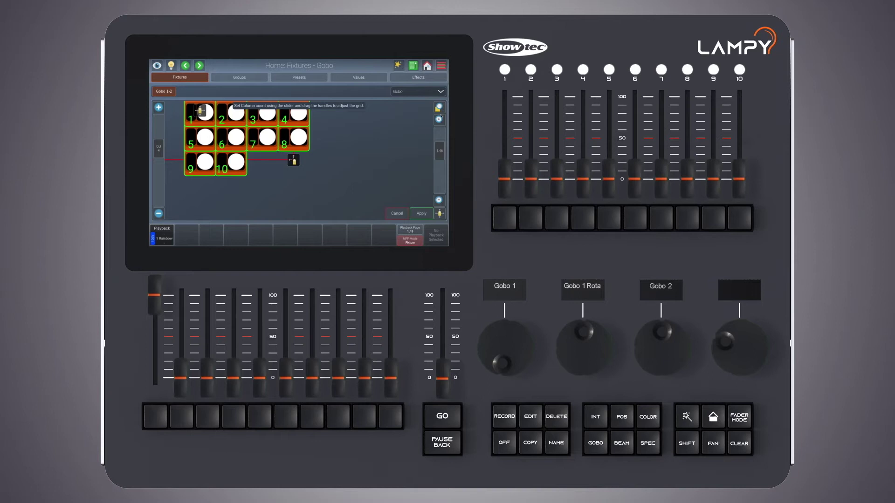
{"action": "scroll", "coordinate": [330, 158], "scroll_direction": "down", "scroll_amount": 5}
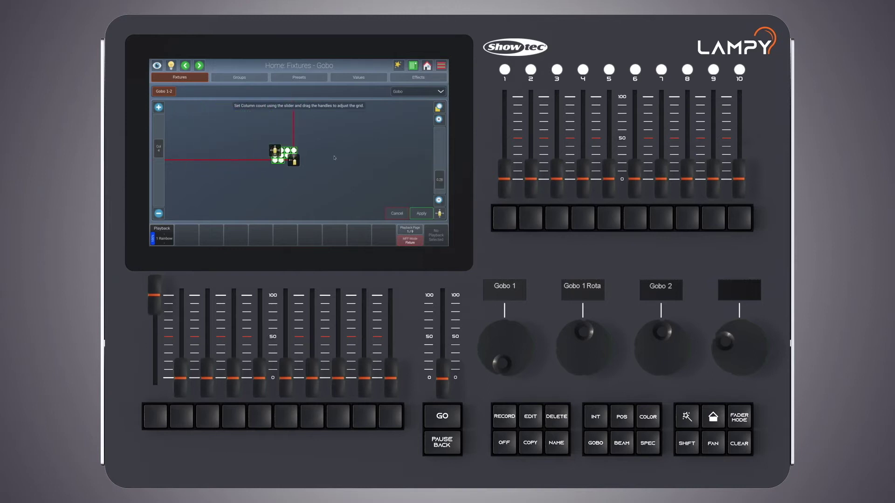
{"action": "left_click", "coordinate": [440, 109]}
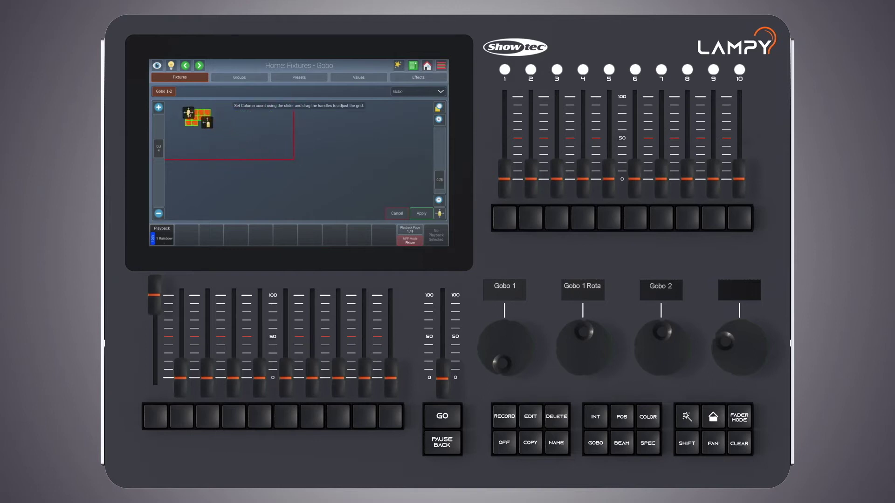
{"action": "left_click", "coordinate": [440, 109]}
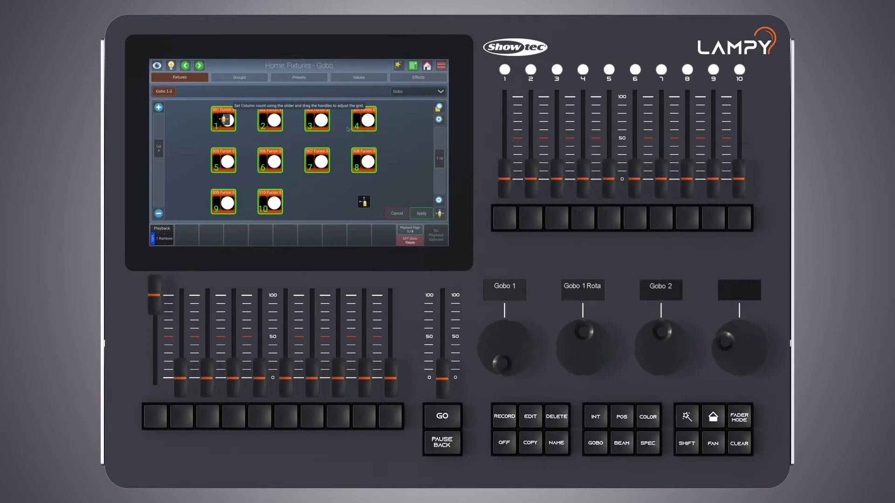
Step: Set the grid to five columns and apply the arrangement
{"action": "left_click", "coordinate": [165, 156]}
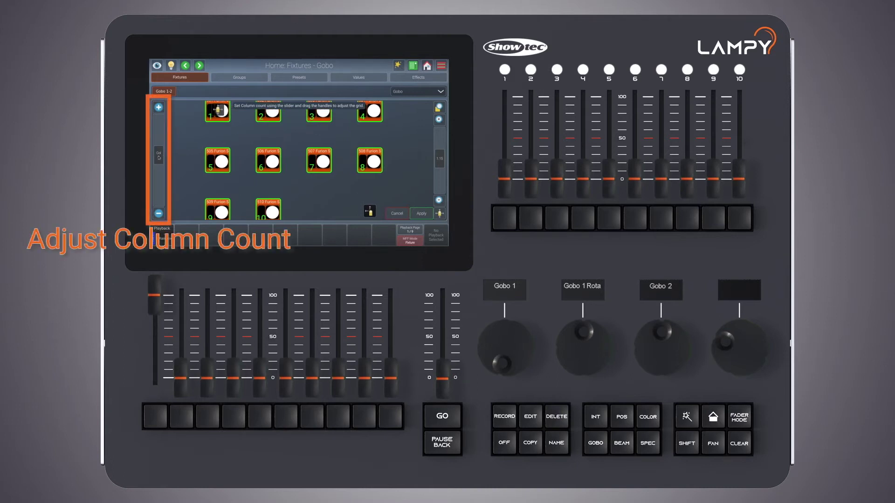
{"action": "left_click_drag", "start_coordinate": [159, 157], "coordinate": [159, 127]}
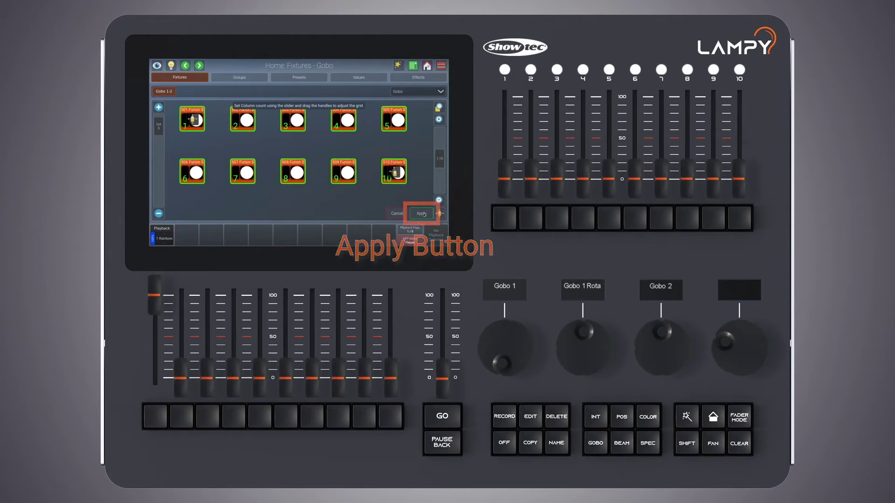
{"action": "left_click", "coordinate": [422, 213]}
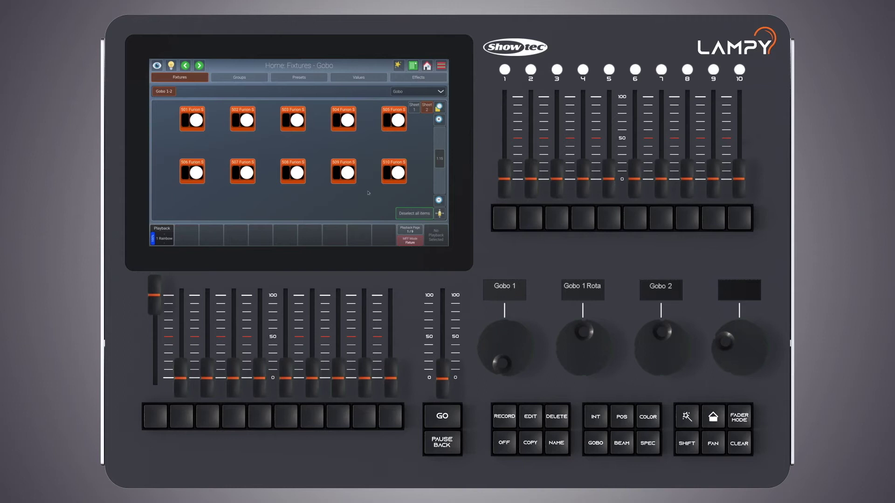
Step: Rearrange all ten Furion fixtures in a horizontal line, extend its end to the sheet's far edge, and apply it
{"action": "left_click_drag", "start_coordinate": [439, 158], "coordinate": [439, 155]}
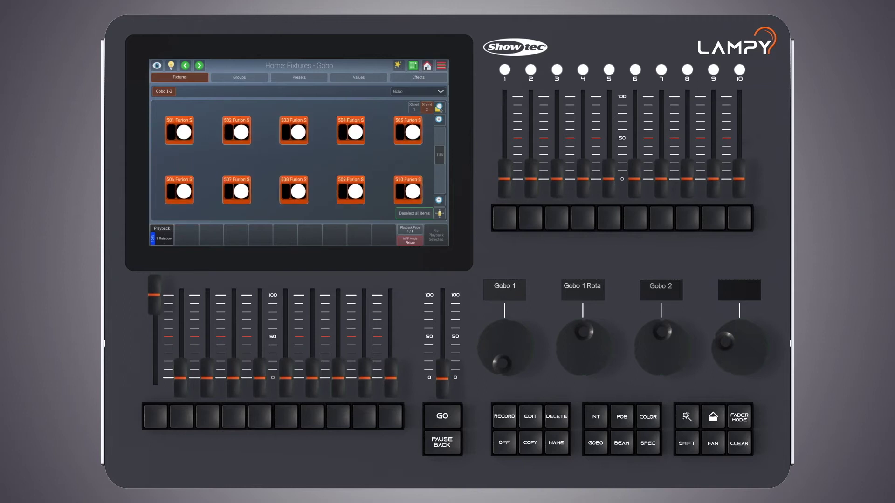
{"action": "left_click", "coordinate": [403, 68]}
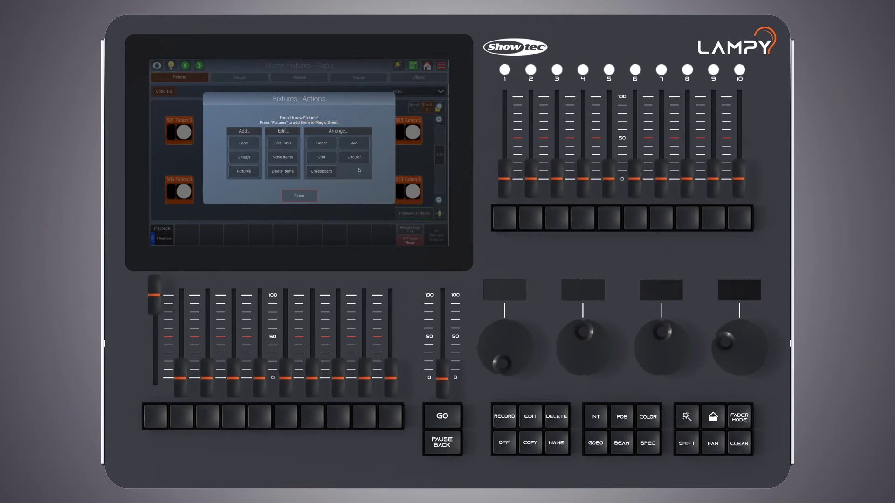
{"action": "left_click", "coordinate": [321, 143]}
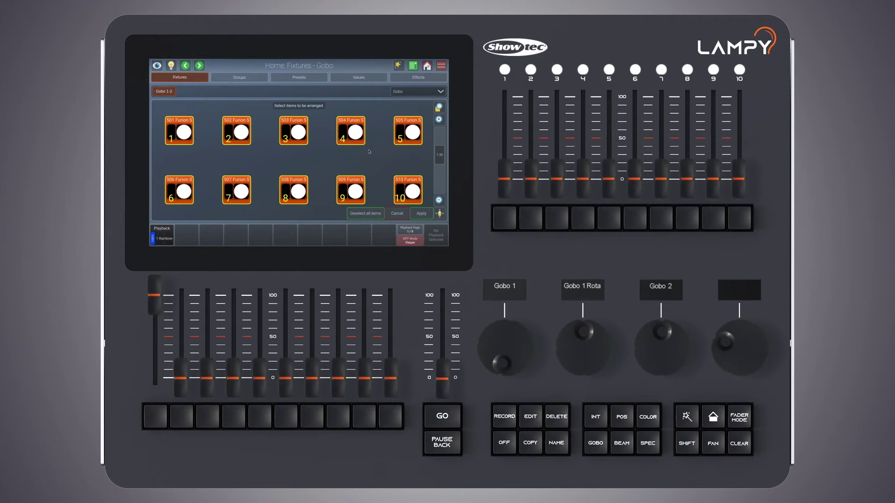
{"action": "left_click", "coordinate": [421, 213]}
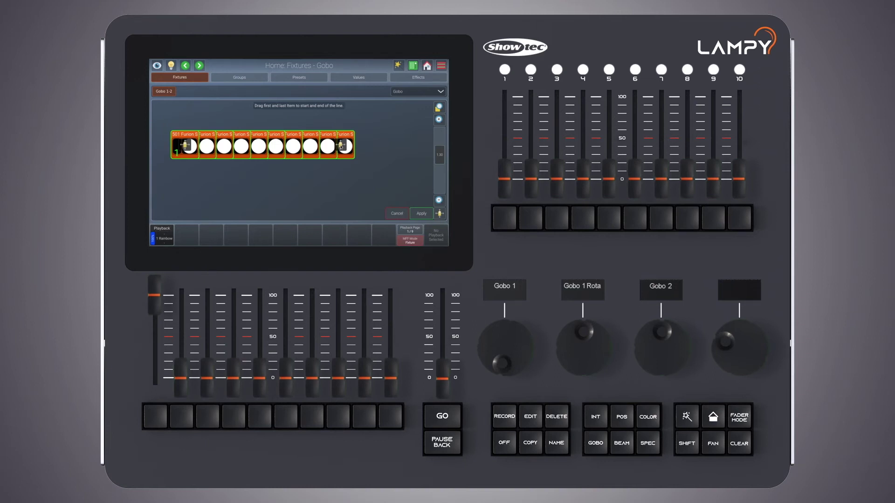
{"action": "left_click_drag", "start_coordinate": [341, 145], "coordinate": [412, 146]}
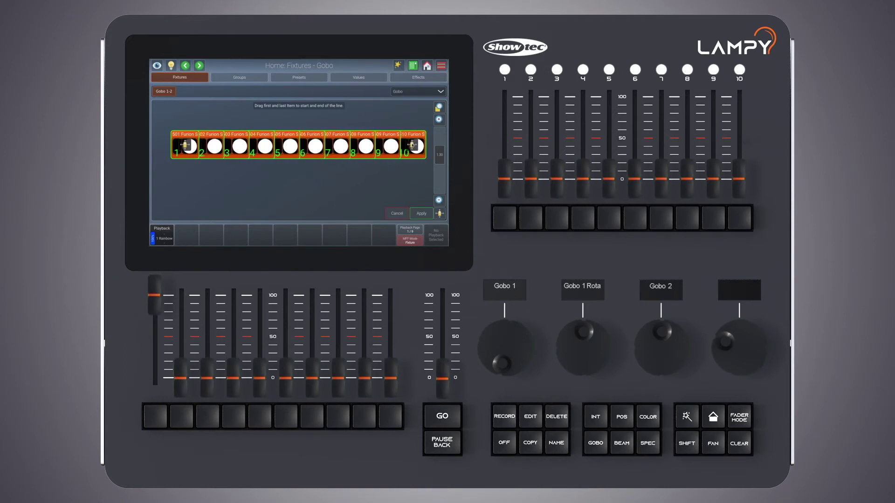
{"action": "left_click", "coordinate": [421, 214]}
Step: Arrange all ten fixtures as a chessboard and adjust the column count so the first row holds three fixtures
{"action": "left_click", "coordinate": [395, 66]}
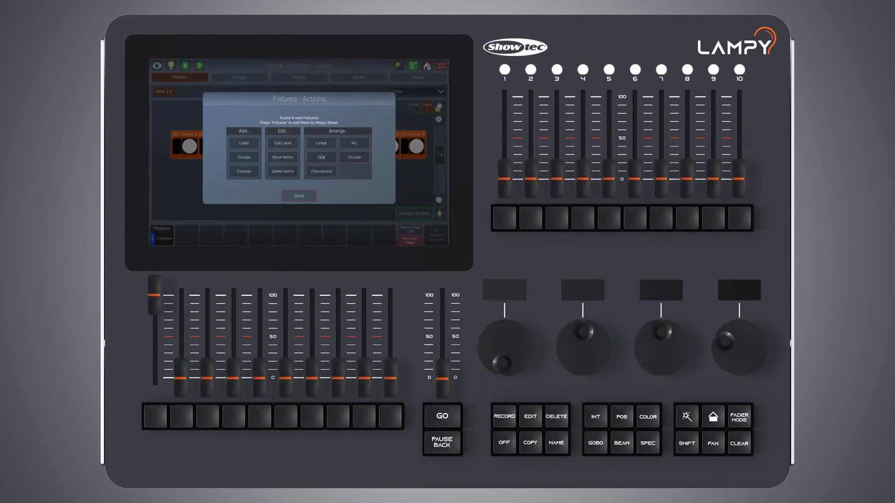
{"action": "left_click", "coordinate": [316, 172]}
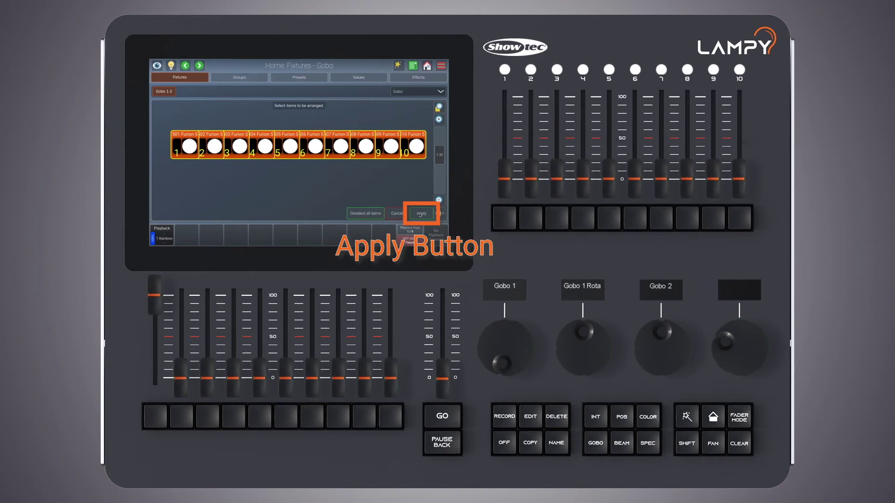
{"action": "left_click", "coordinate": [420, 215]}
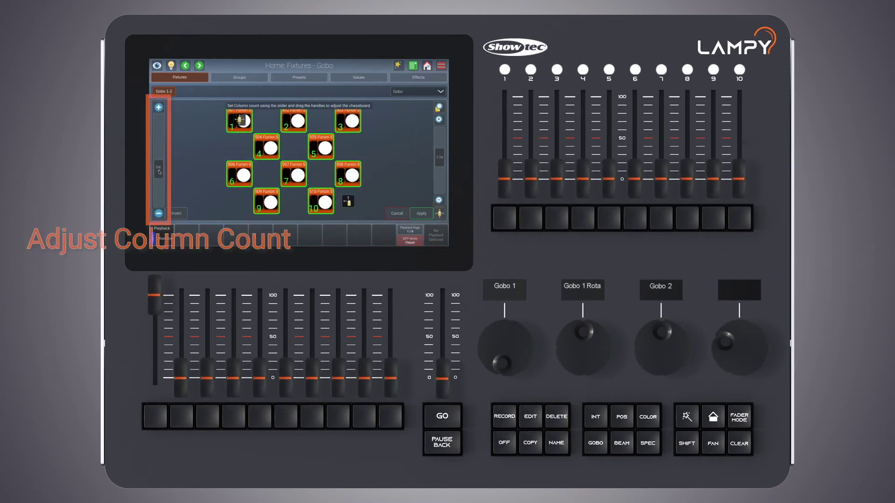
{"action": "left_click_drag", "start_coordinate": [161, 164], "coordinate": [164, 172]}
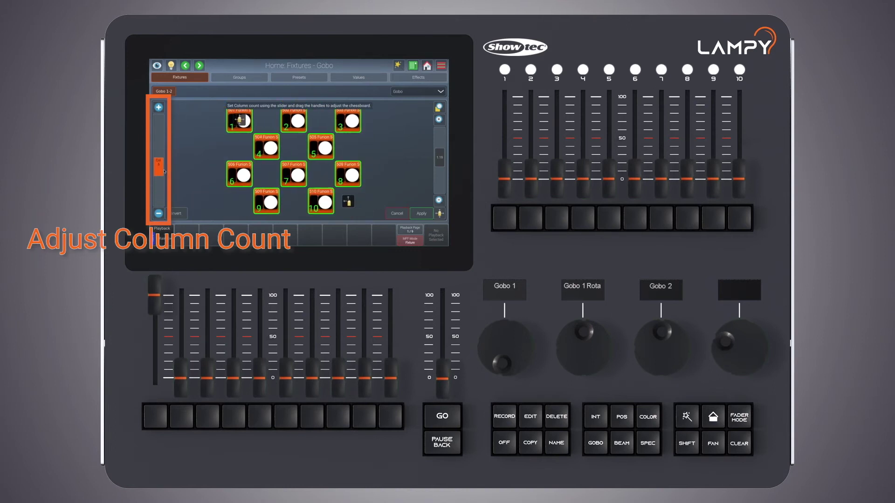
Step: Try out the inverted chessboard pattern several times, ending on the non-inverted pattern
{"action": "left_click", "coordinate": [177, 214]}
{"action": "left_click", "coordinate": [178, 214]}
{"action": "left_click", "coordinate": [178, 215]}
{"action": "left_click", "coordinate": [178, 214]}
{"action": "left_click", "coordinate": [178, 215]}
{"action": "left_click", "coordinate": [179, 215]}
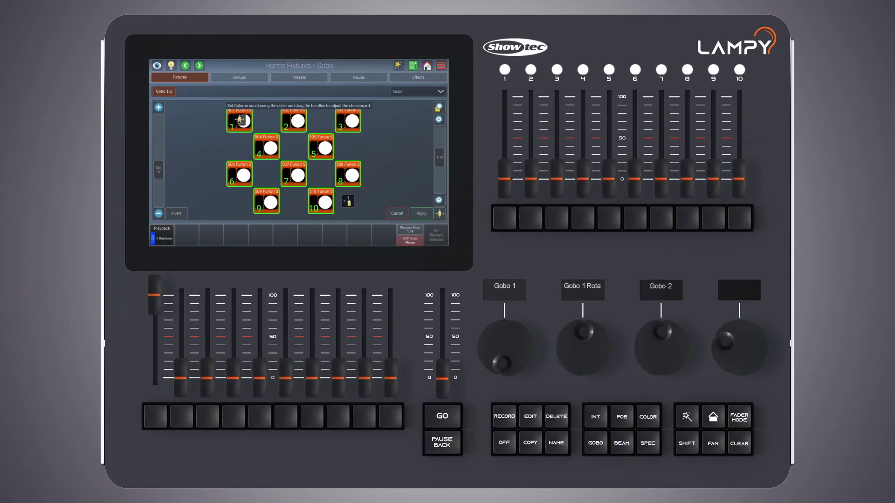
Step: Widen the chessboard by moving its first fixture and its opposite corner outward, and apply the arrangement
{"action": "mouse_move", "coordinate": [240, 119]}
{"action": "left_mouse_down"}
{"action": "mouse_move", "coordinate": [221, 118]}
{"action": "mouse_move", "coordinate": [234, 133]}
{"action": "mouse_move", "coordinate": [246, 117]}
{"action": "mouse_move", "coordinate": [233, 114]}
{"action": "left_mouse_up"}
{"action": "left_click_drag", "start_coordinate": [342, 195], "coordinate": [366, 201]}
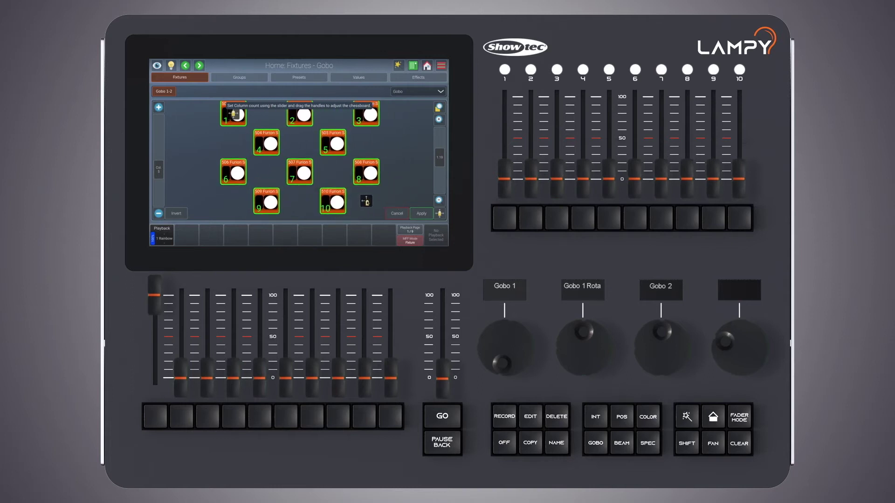
{"action": "left_click", "coordinate": [421, 214]}
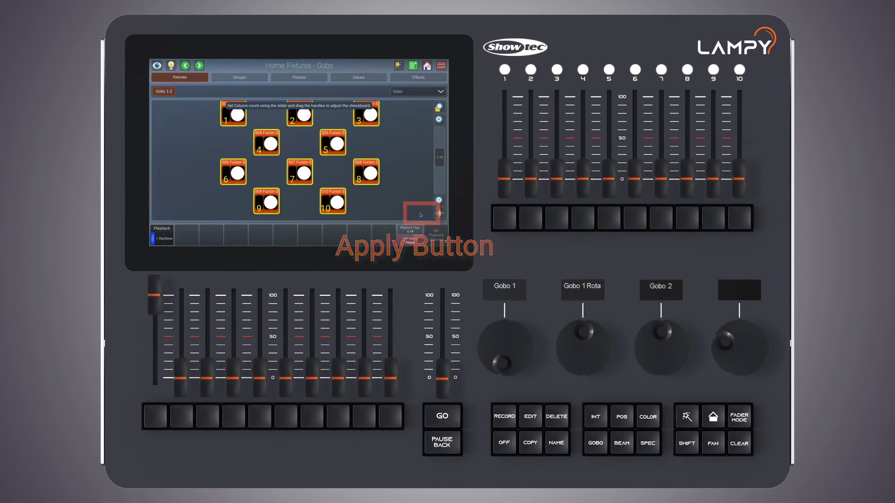
Step: Start an Arc arrangement with all ten Furion fixtures and adjust the position of the arc's end
{"action": "left_click", "coordinate": [398, 65]}
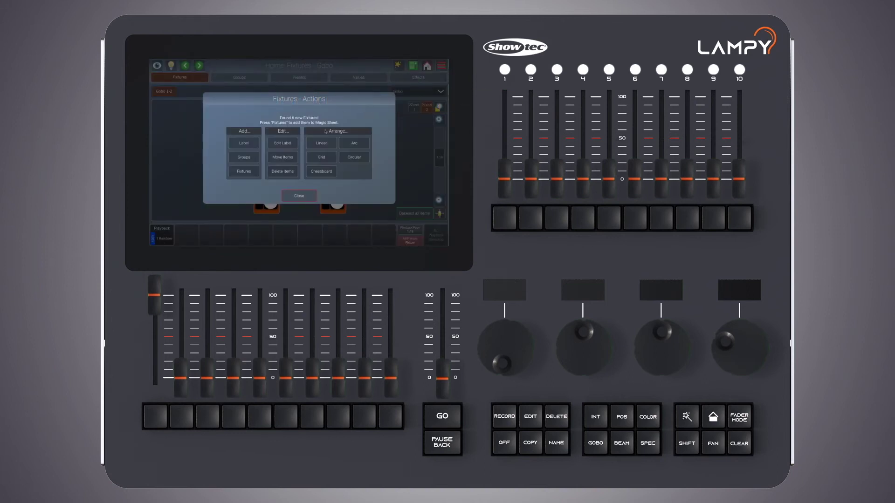
{"action": "left_click", "coordinate": [354, 144]}
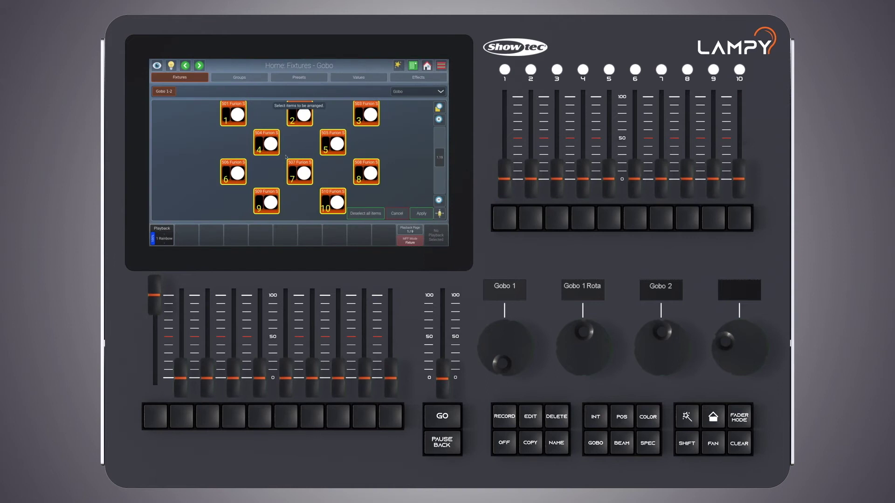
{"action": "left_click", "coordinate": [420, 213]}
{"action": "left_click_drag", "start_coordinate": [370, 106], "coordinate": [383, 106]}
{"action": "left_click_drag", "start_coordinate": [440, 156], "coordinate": [439, 163]}
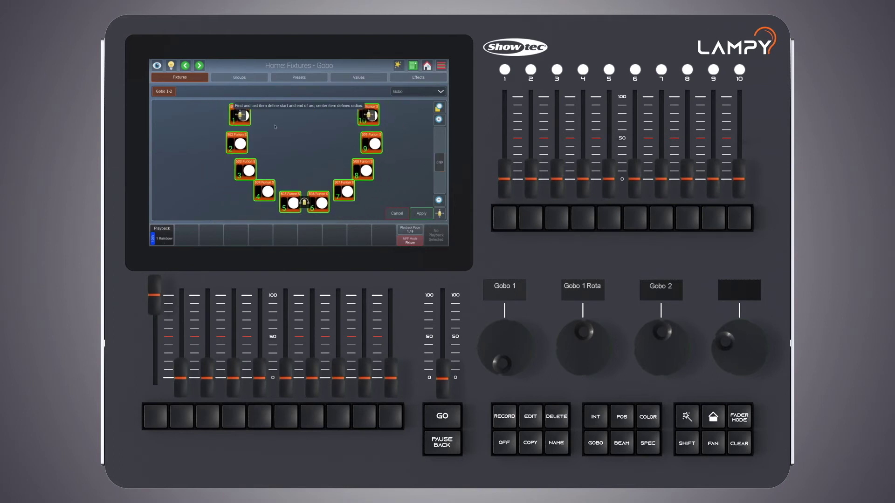
Step: Move the arc's two ends outward, raise its centre to form a shallow upward curve, and apply the arrangement
{"action": "left_click_drag", "start_coordinate": [240, 115], "coordinate": [205, 119]}
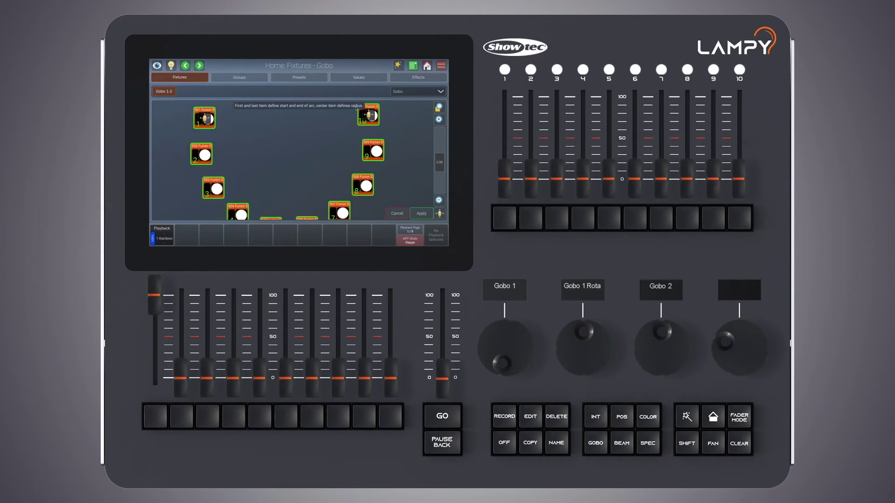
{"action": "left_click_drag", "start_coordinate": [374, 125], "coordinate": [396, 129]}
{"action": "left_click_drag", "start_coordinate": [440, 162], "coordinate": [439, 172]}
{"action": "left_click_drag", "start_coordinate": [299, 210], "coordinate": [298, 123]}
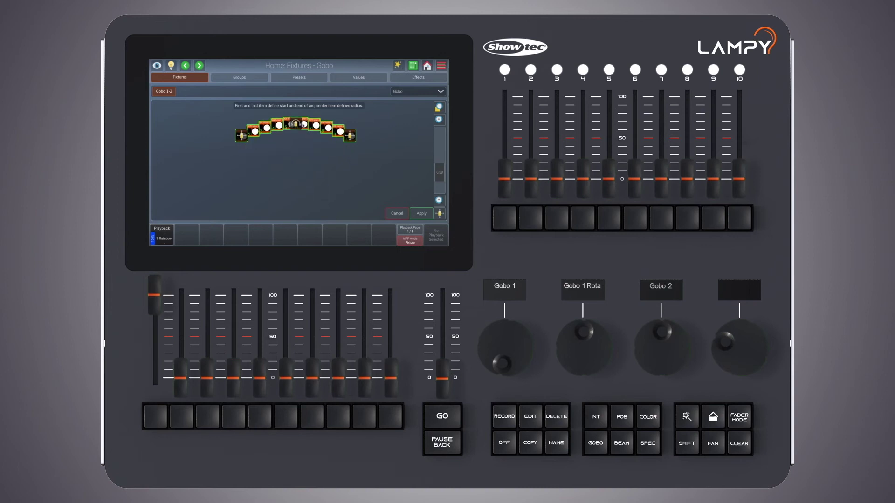
{"action": "left_click", "coordinate": [424, 217]}
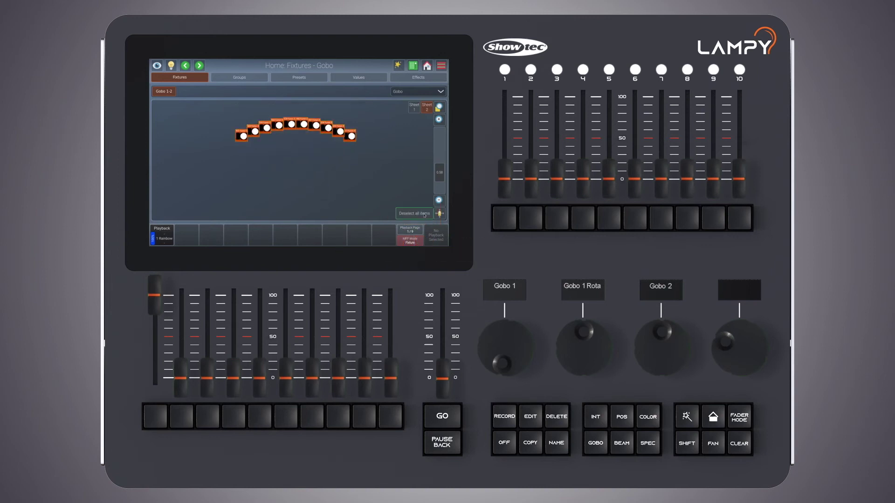
Step: Rearrange all ten fixtures in a circle, move its centre slightly up, reduce its radius, and apply it
{"action": "left_click", "coordinate": [398, 65]}
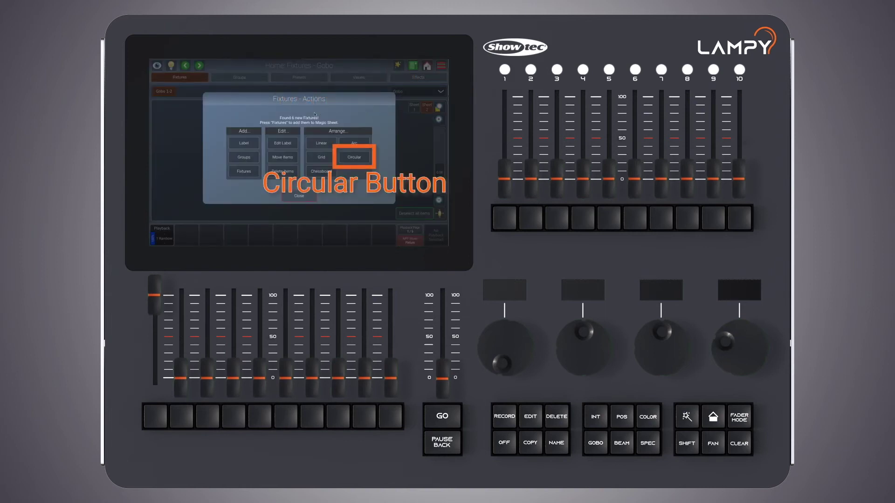
{"action": "left_click", "coordinate": [361, 160]}
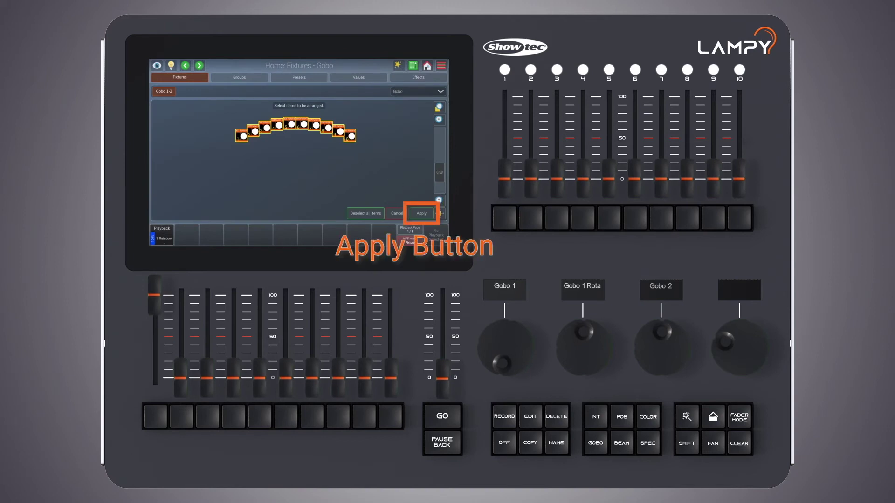
{"action": "left_click", "coordinate": [414, 212]}
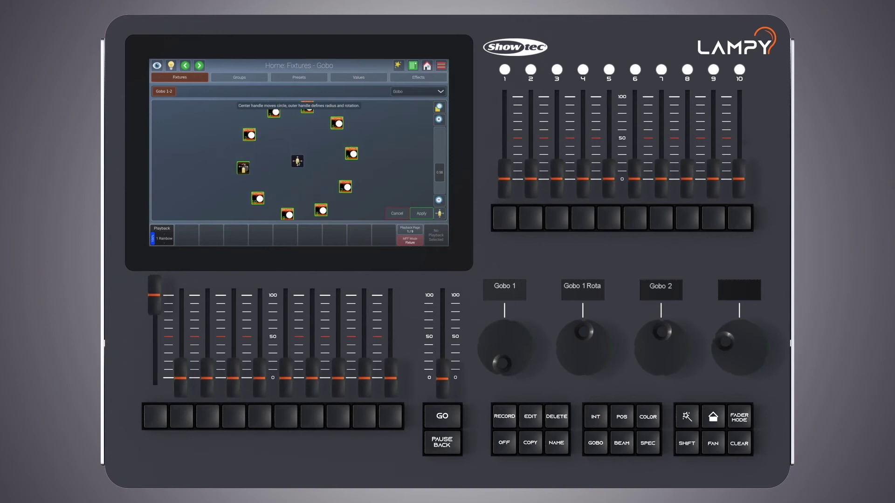
{"action": "left_click_drag", "start_coordinate": [294, 163], "coordinate": [298, 156]}
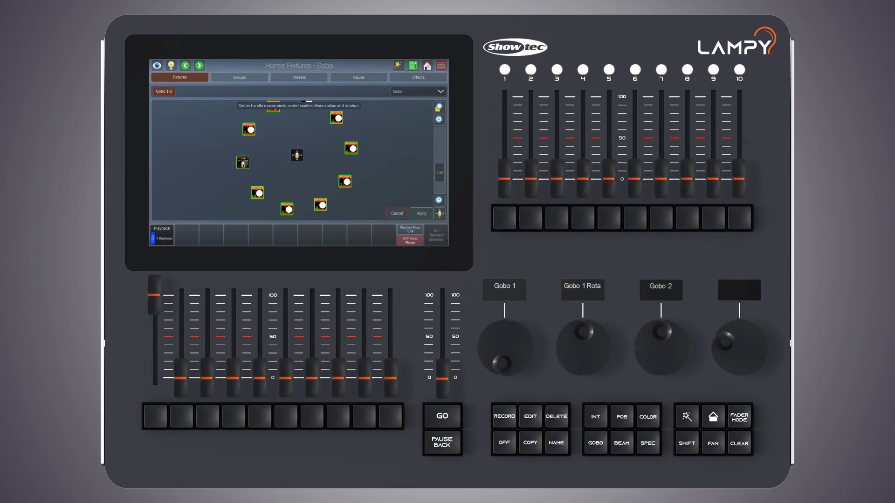
{"action": "left_click_drag", "start_coordinate": [244, 161], "coordinate": [320, 140]}
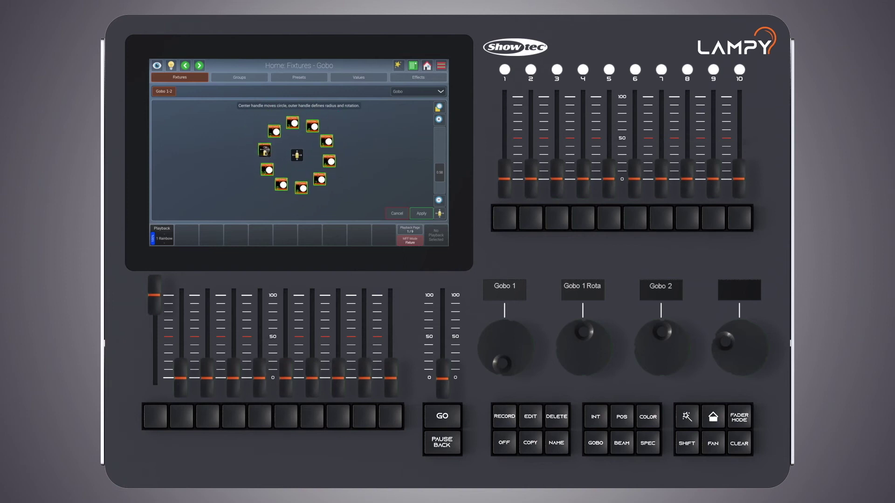
{"action": "left_click", "coordinate": [428, 214]}
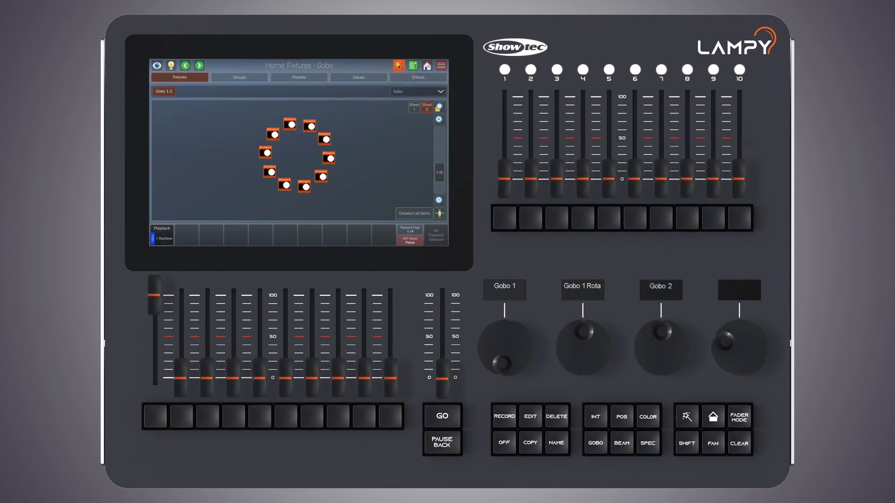
Step: Add a rectangular label to the sheet, drawn large enough to enclose the whole circle of fixtures
{"action": "left_click", "coordinate": [398, 66]}
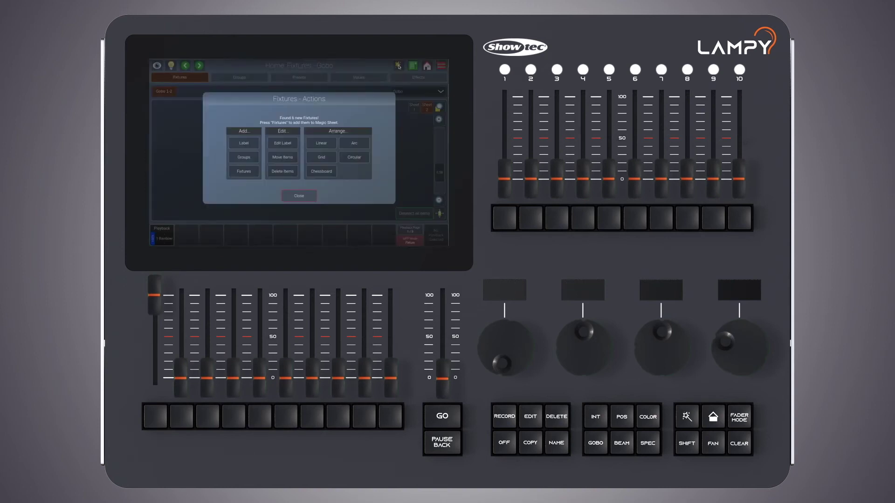
{"action": "left_click", "coordinate": [237, 141]}
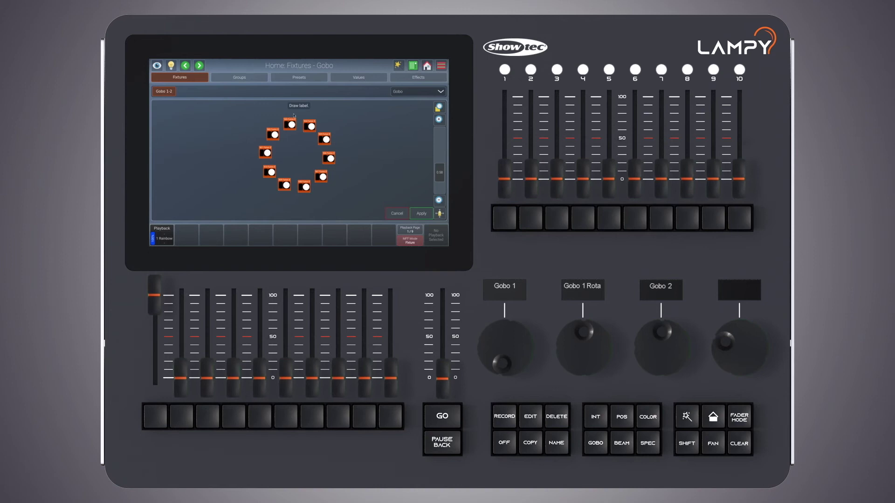
{"action": "left_click", "coordinate": [220, 113]}
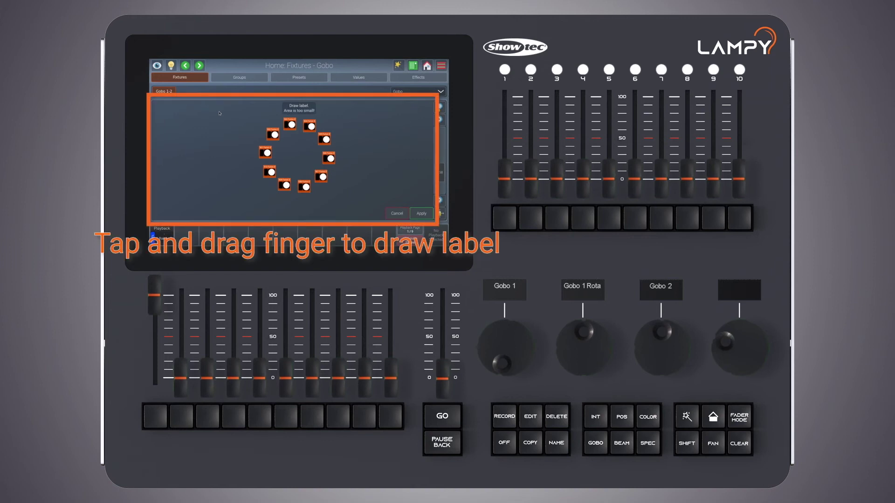
{"action": "left_click_drag", "start_coordinate": [226, 117], "coordinate": [357, 208]}
{"action": "mouse_move", "coordinate": [263, 200]}
{"action": "left_mouse_down"}
{"action": "mouse_move", "coordinate": [289, 196]}
{"action": "mouse_move", "coordinate": [265, 195]}
{"action": "left_mouse_up"}
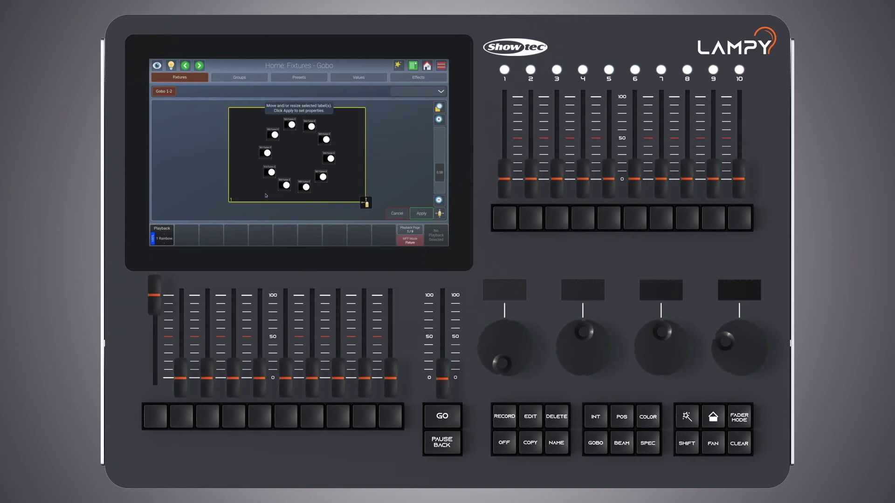
Step: Set the label's text to Circle and its colour to turquoise green, and deselect the contained fixtures through the label
{"action": "left_click", "coordinate": [419, 214]}
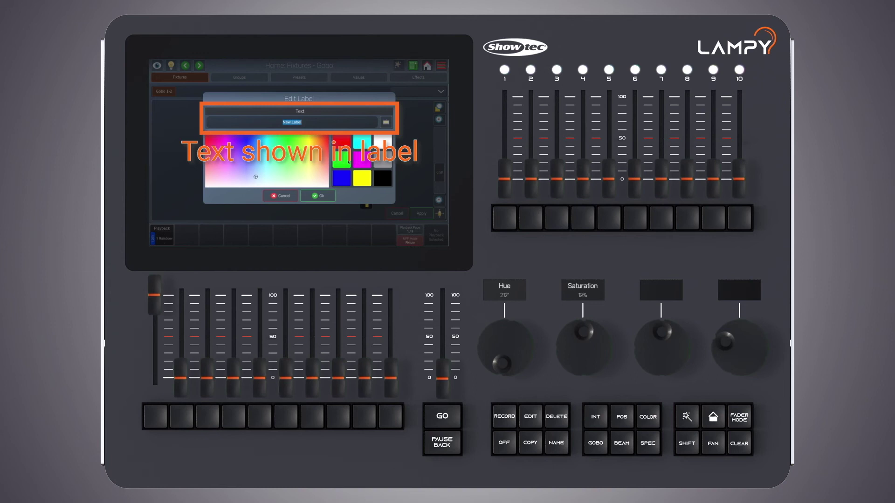
{"action": "type", "text": "Circle"}
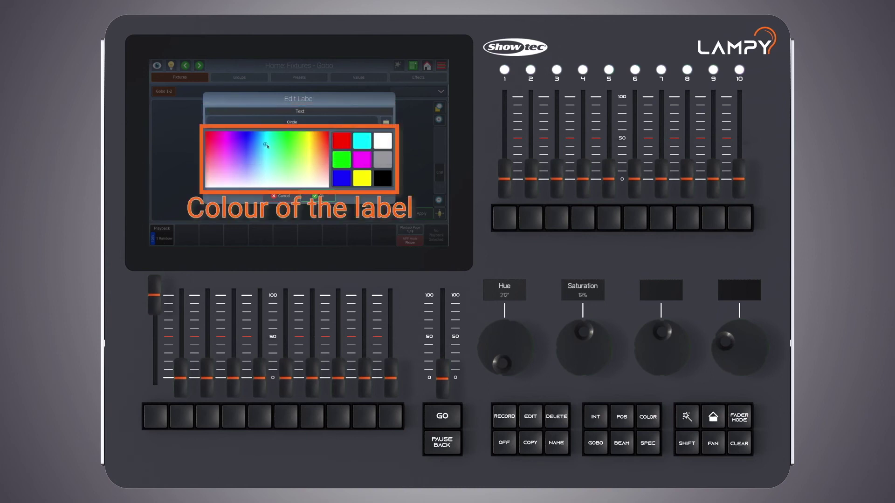
{"action": "left_click", "coordinate": [311, 196]}
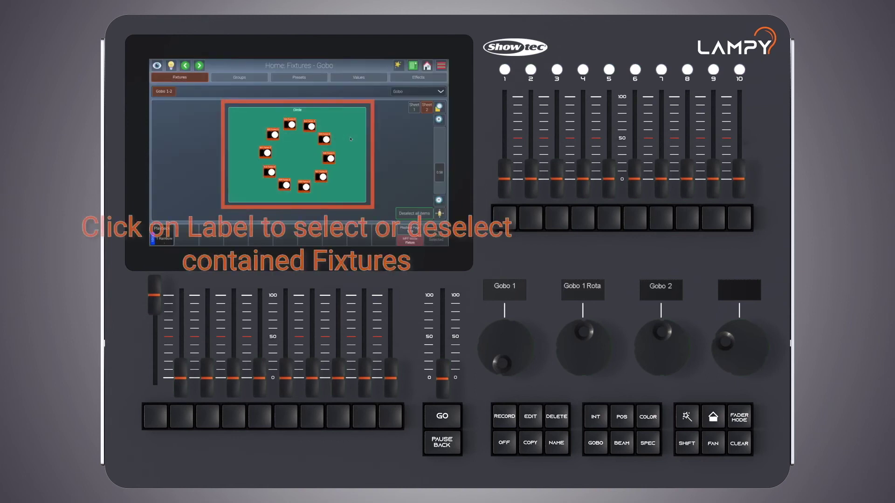
{"action": "left_click", "coordinate": [350, 138]}
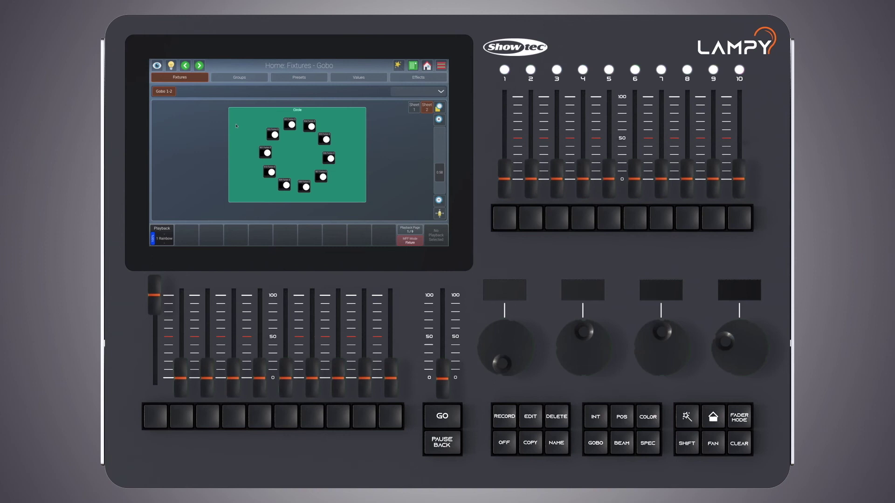
Step: Add the Furion S group to the magic sheet, place it in the centre of the fixture circle, and apply
{"action": "left_click", "coordinate": [399, 66]}
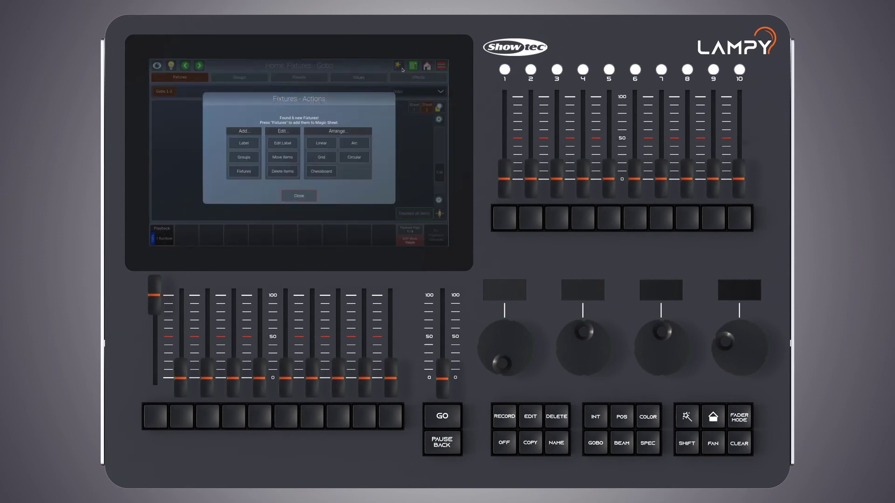
{"action": "left_click", "coordinate": [251, 161]}
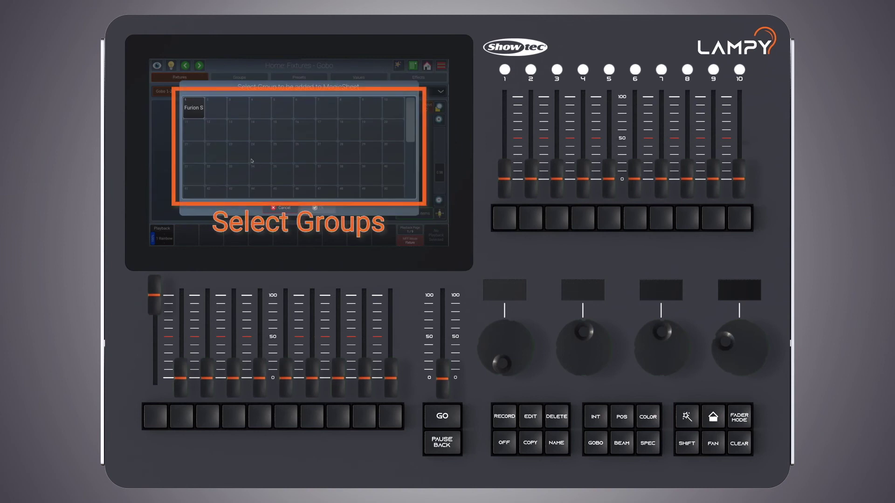
{"action": "left_click", "coordinate": [202, 118]}
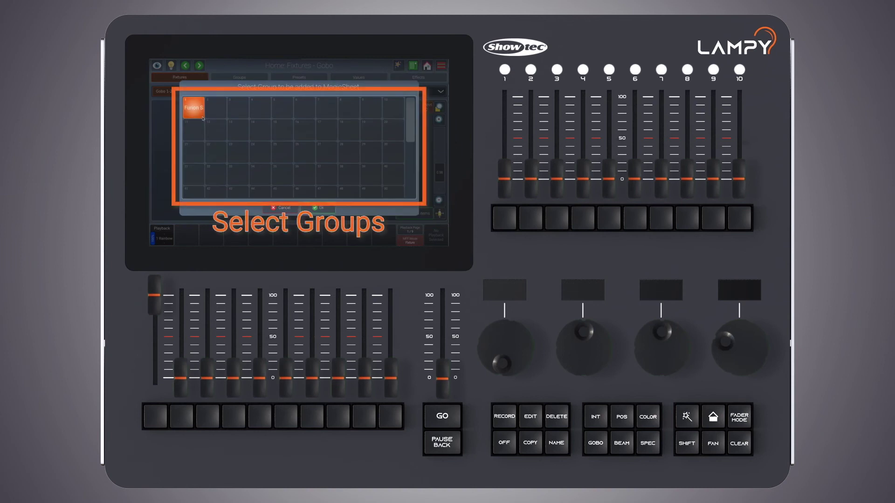
{"action": "left_click", "coordinate": [325, 209]}
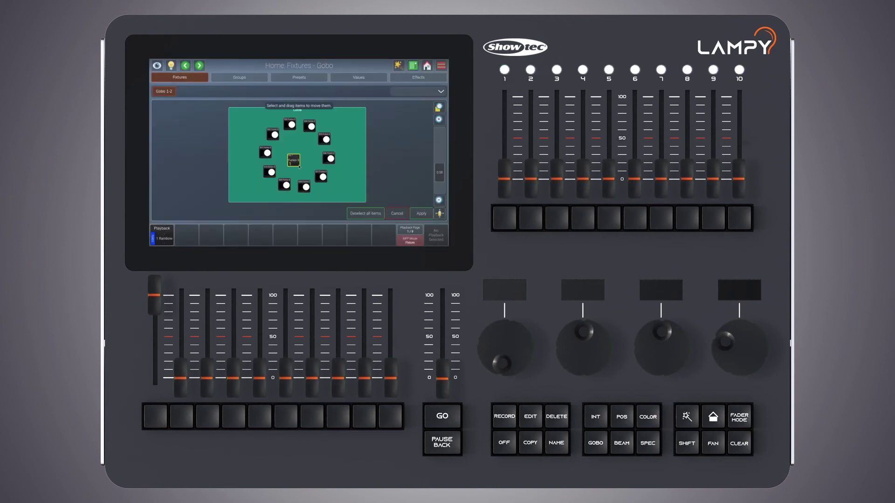
{"action": "left_click_drag", "start_coordinate": [299, 167], "coordinate": [300, 158]}
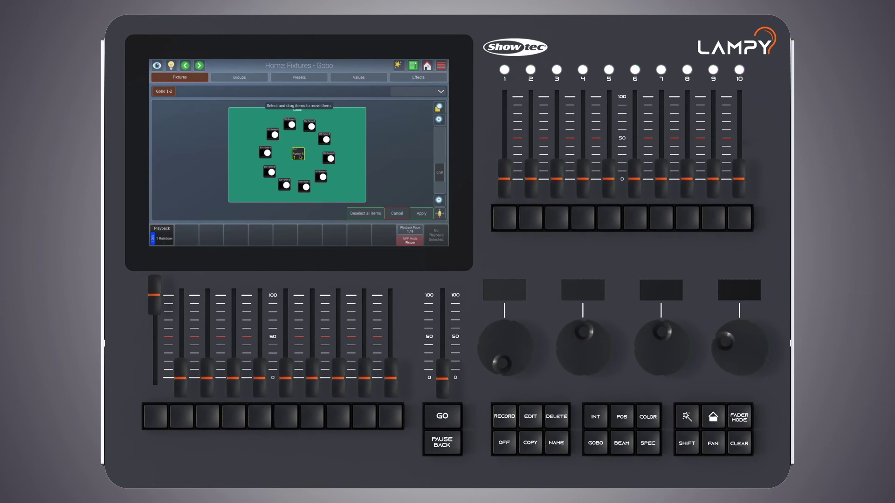
{"action": "left_click", "coordinate": [416, 217]}
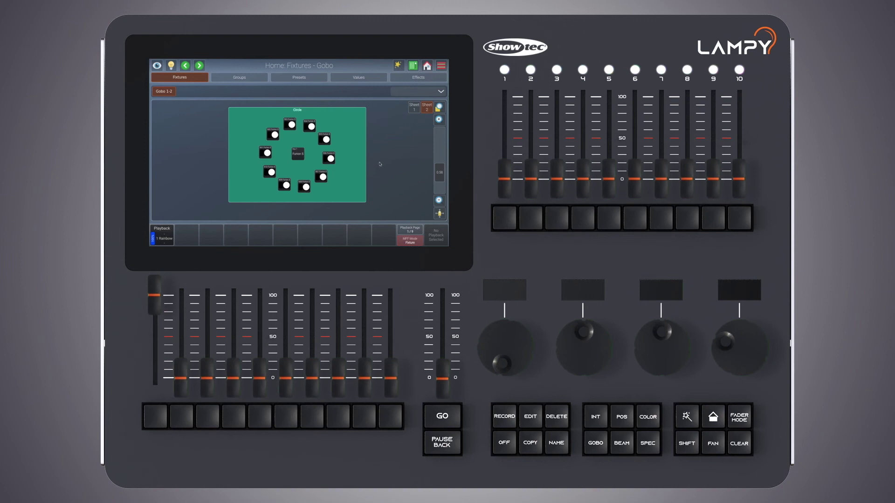
Step: Edit the Circle label: shift it slightly to the right, make it a little narrower, and colour it red
{"action": "left_click", "coordinate": [395, 68]}
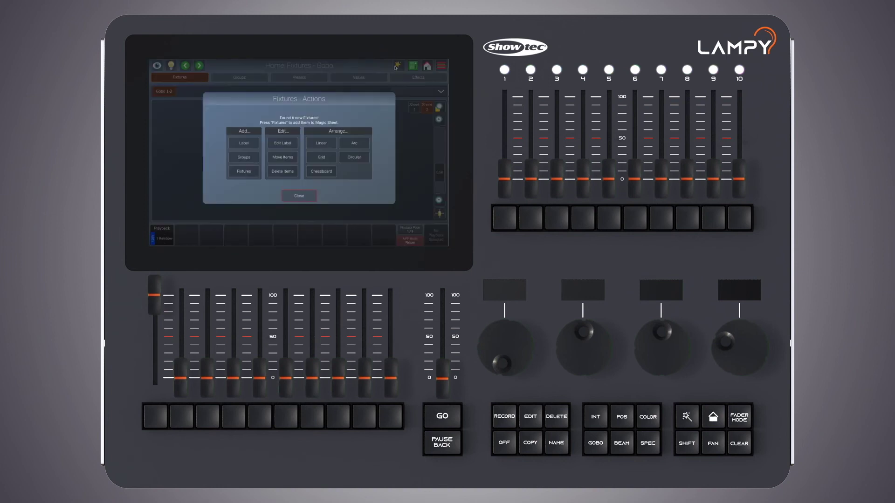
{"action": "left_click", "coordinate": [292, 143]}
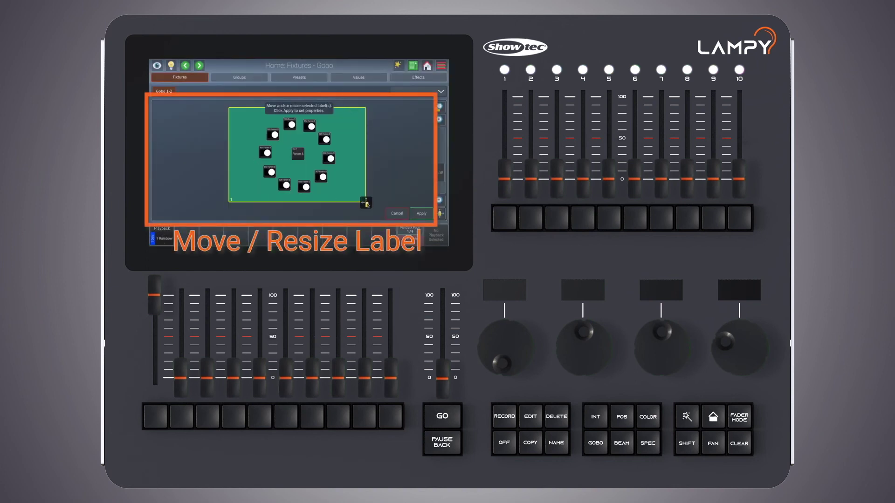
{"action": "left_click_drag", "start_coordinate": [367, 203], "coordinate": [350, 182]}
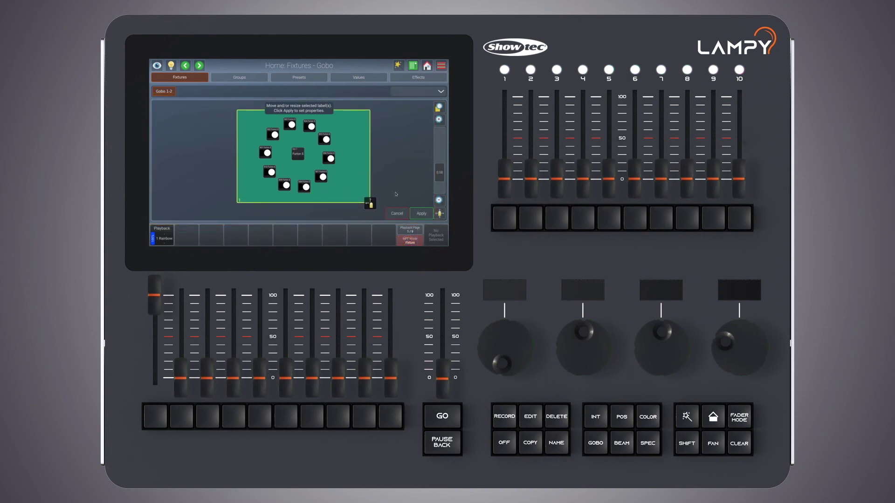
{"action": "left_click", "coordinate": [422, 217]}
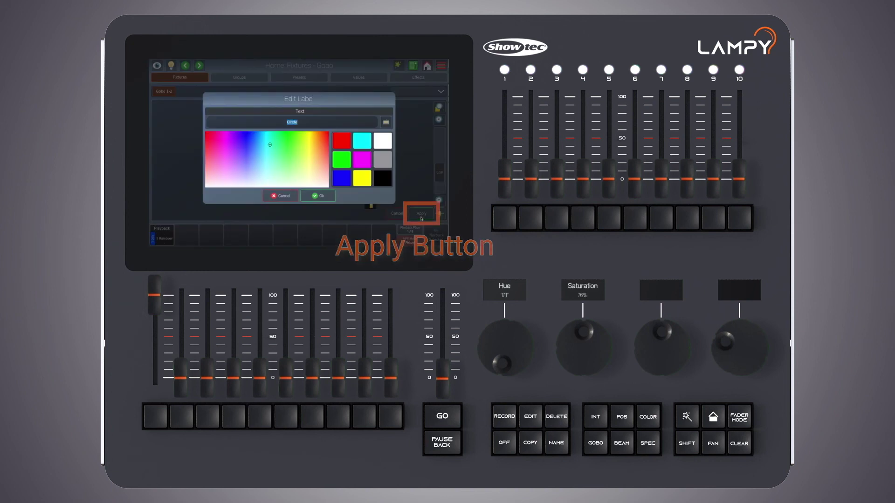
{"action": "left_click", "coordinate": [340, 143]}
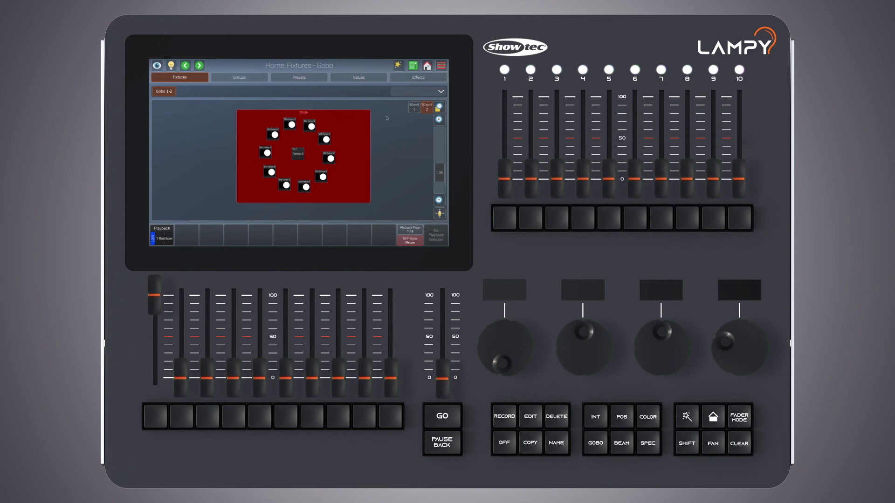
Step: Move the Furion S group slightly right and down, shift the circle's upper-right fixture outward to the right, and apply the new positions
{"action": "left_click", "coordinate": [398, 65]}
{"action": "left_click", "coordinate": [282, 157]}
{"action": "left_click", "coordinate": [297, 157]}
{"action": "mouse_move", "coordinate": [297, 157]}
{"action": "left_mouse_down"}
{"action": "mouse_move", "coordinate": [280, 156]}
{"action": "mouse_move", "coordinate": [298, 150]}
{"action": "mouse_move", "coordinate": [293, 160]}
{"action": "mouse_move", "coordinate": [301, 160]}
{"action": "left_mouse_up"}
{"action": "left_click", "coordinate": [321, 140]}
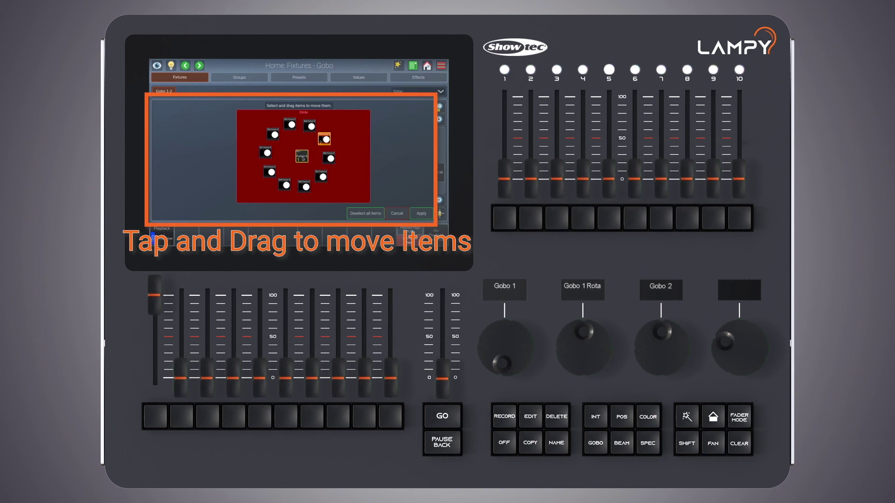
{"action": "left_click", "coordinate": [303, 159]}
{"action": "left_click_drag", "start_coordinate": [334, 140], "coordinate": [356, 138]}
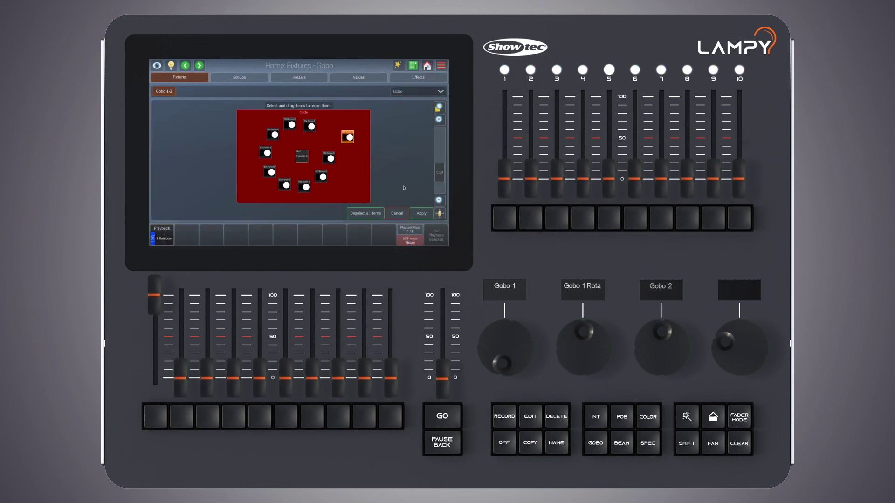
{"action": "left_click", "coordinate": [418, 213]}
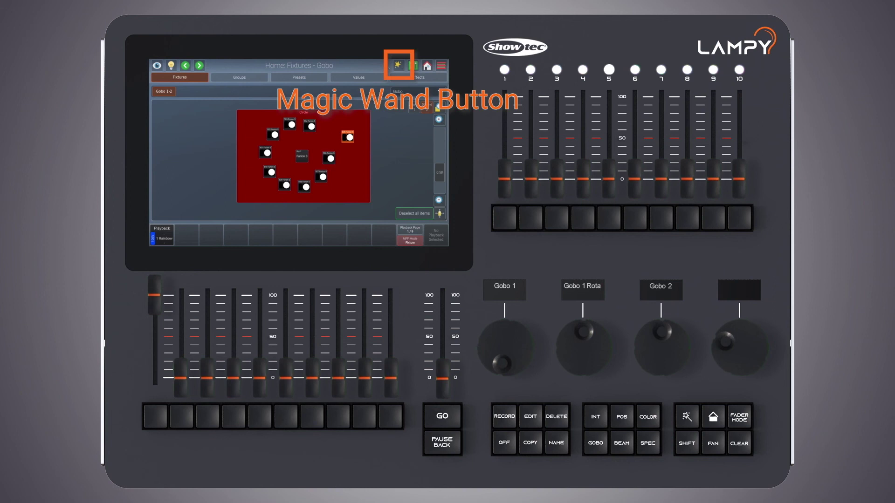
Step: Delete the Furion S group item in the centre of the fixture circle from the magic sheet
{"action": "left_click", "coordinate": [397, 65]}
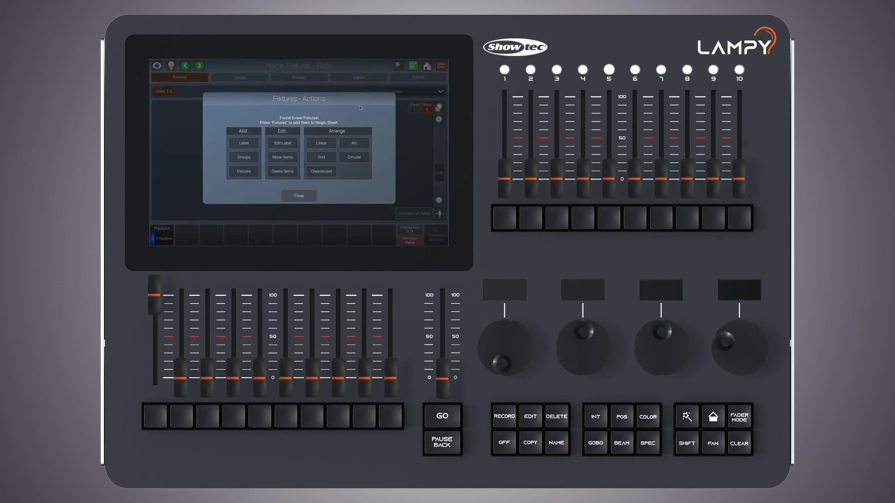
{"action": "left_click", "coordinate": [285, 174]}
{"action": "left_click", "coordinate": [299, 158]}
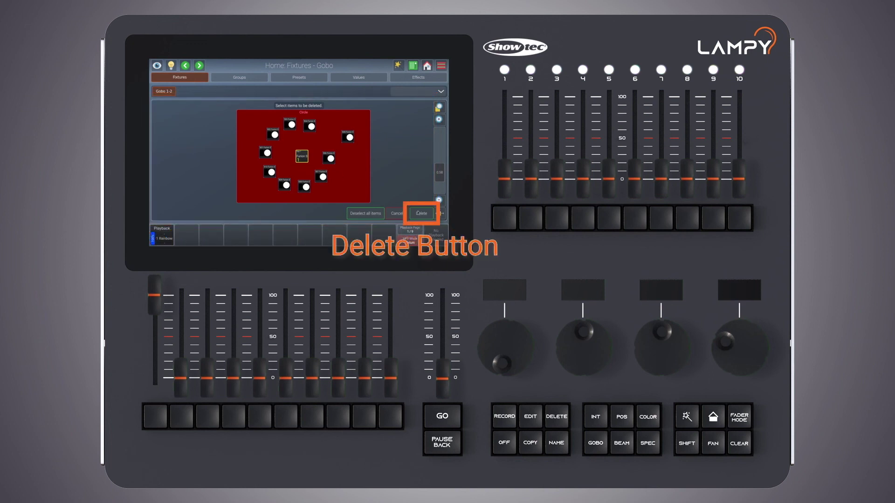
{"action": "left_click", "coordinate": [418, 213]}
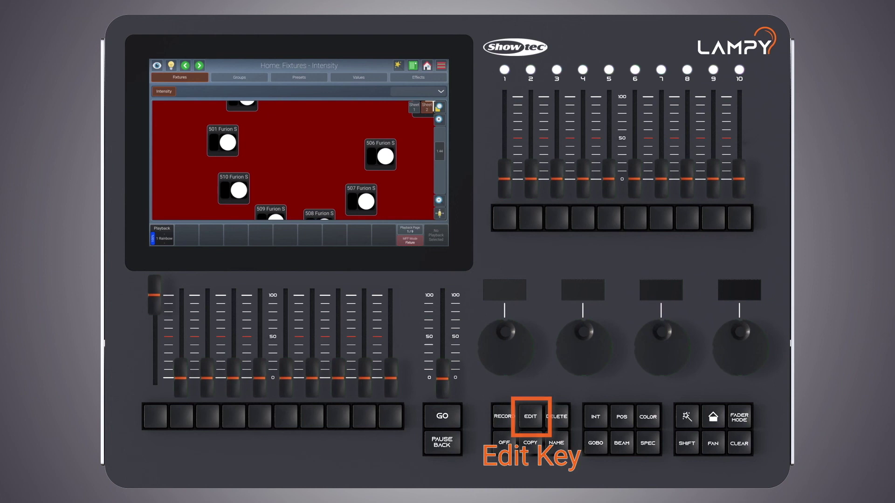
Step: Edit fixture 506 (Furion S) directly from the magic sheet, enabling Invert Pan and confirming the change
{"action": "left_click", "coordinate": [391, 164]}
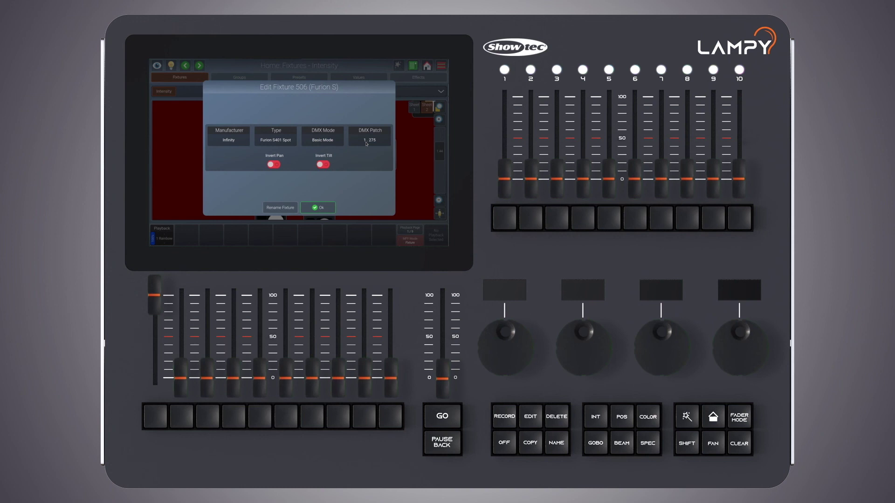
{"action": "left_click", "coordinate": [277, 165]}
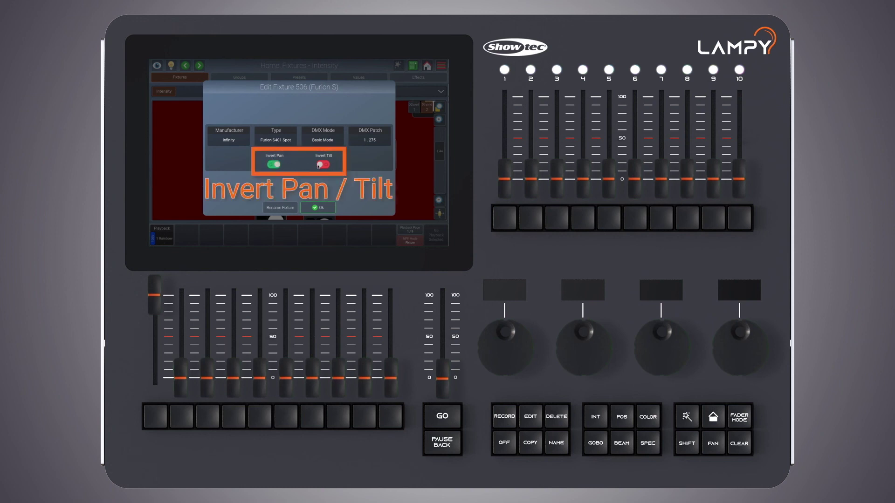
{"action": "left_click", "coordinate": [319, 208]}
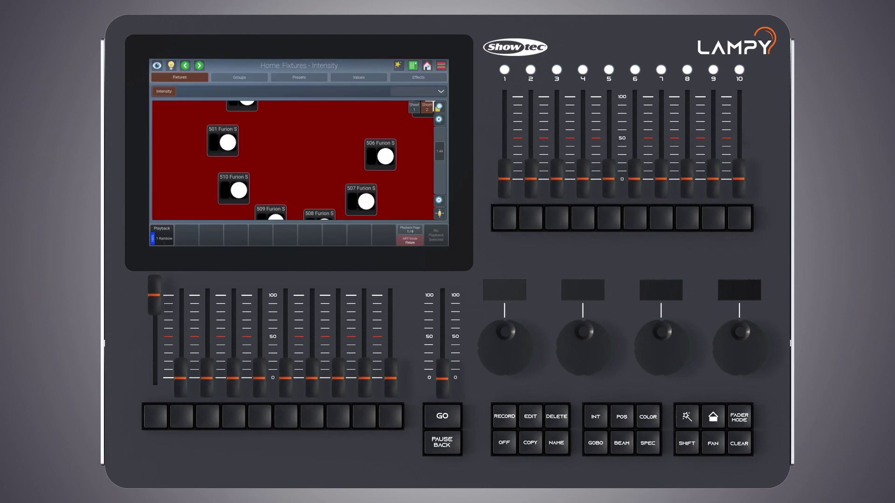